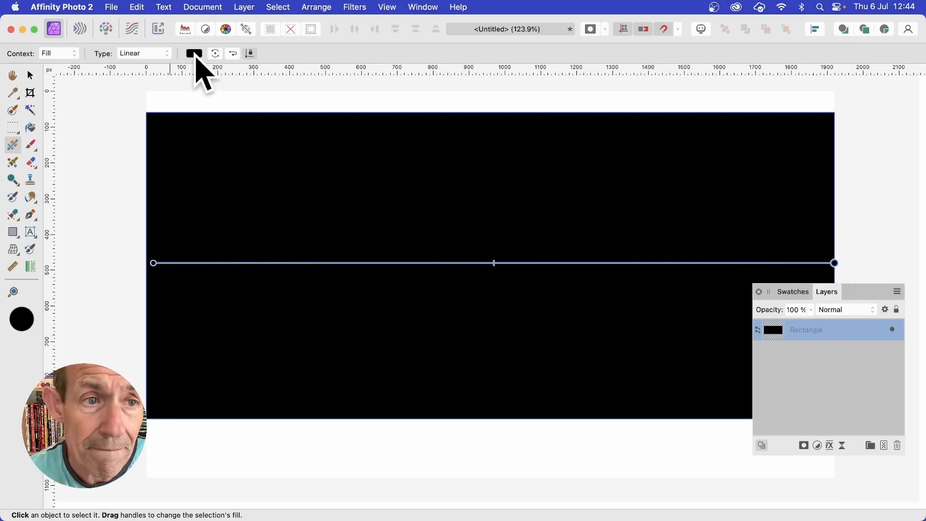
Step: Add a series of black stops to the rectangle's linear fill gradient by repeatedly copying the current stop
click(195, 55)
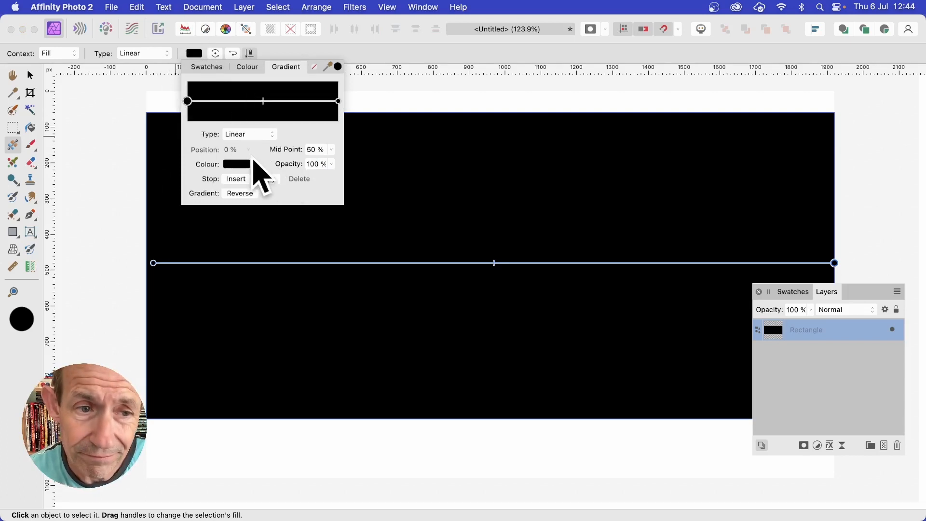
click(268, 178)
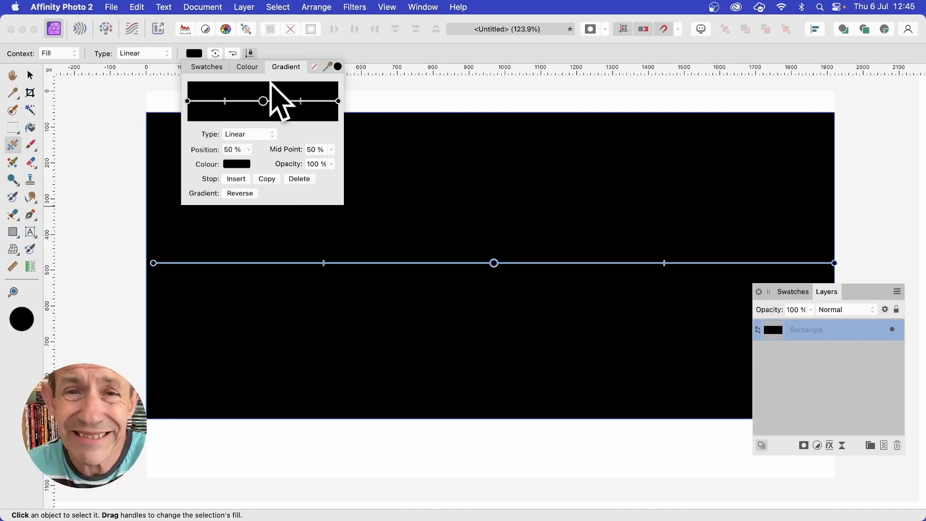
click(268, 179)
click(268, 179)
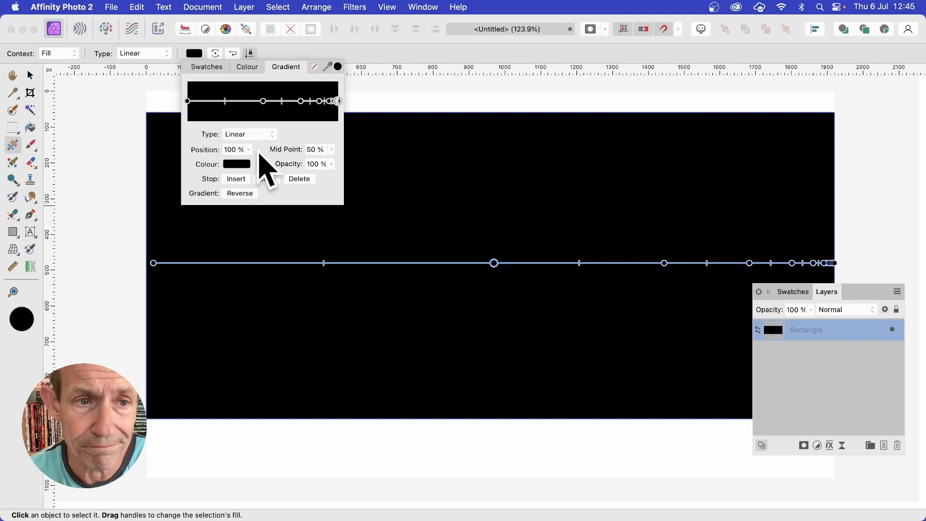
Step: Set the 50% gradient stop's position to 10% and the 75% stop's position to 20%
click(263, 101)
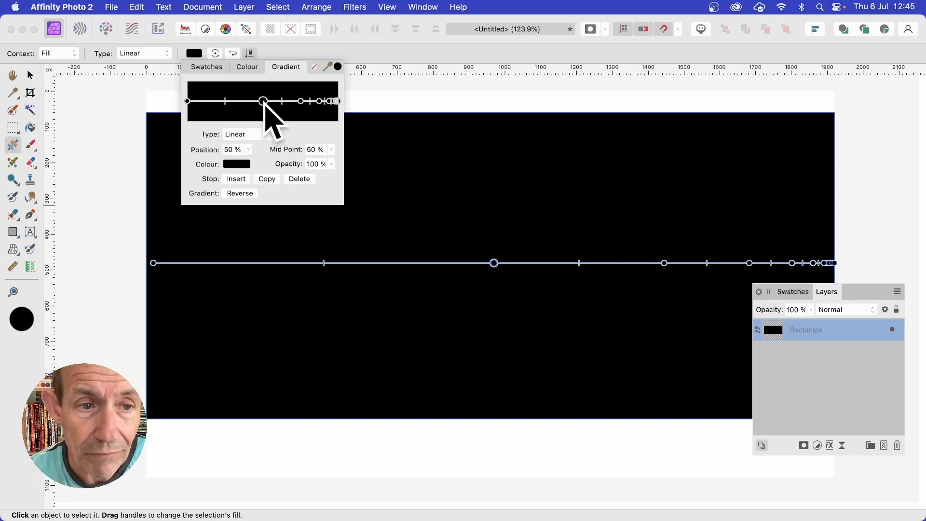
drag(243, 151, 201, 149)
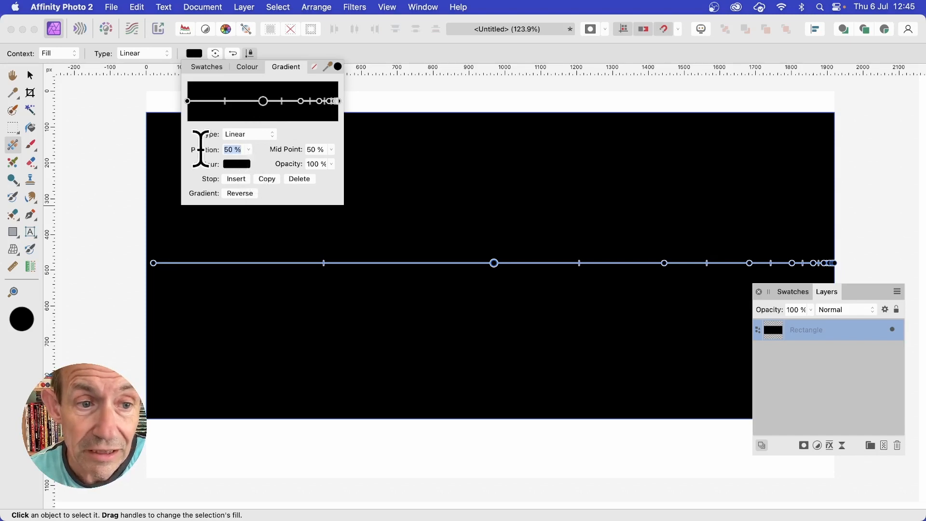
text(10)
key(Tab)
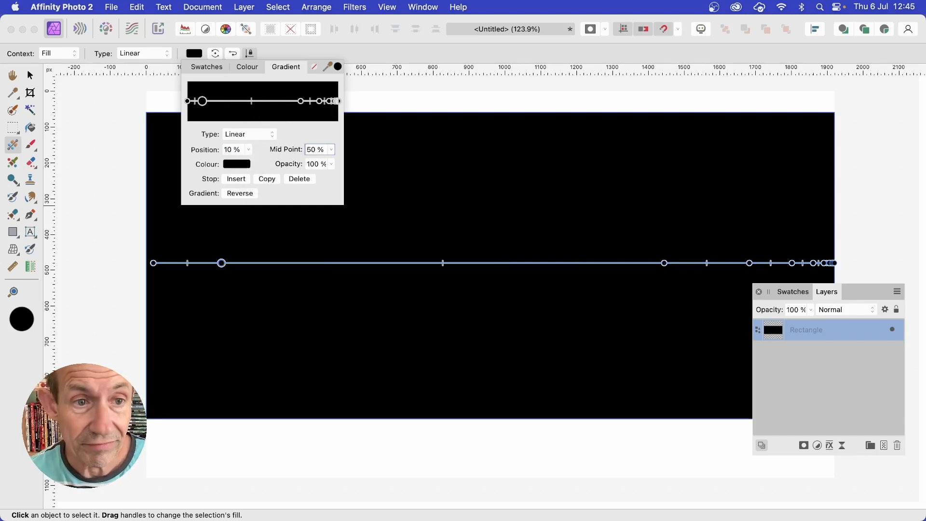
click(300, 100)
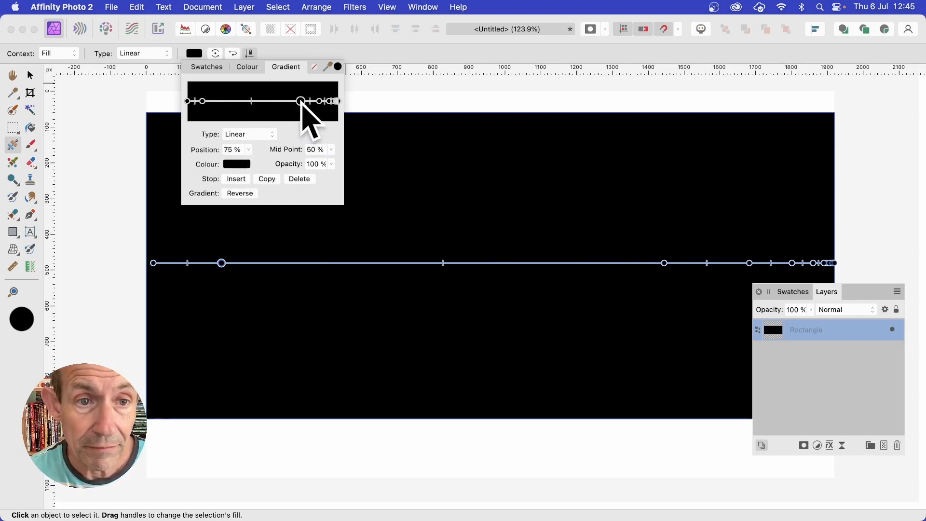
click(243, 149)
text(20)
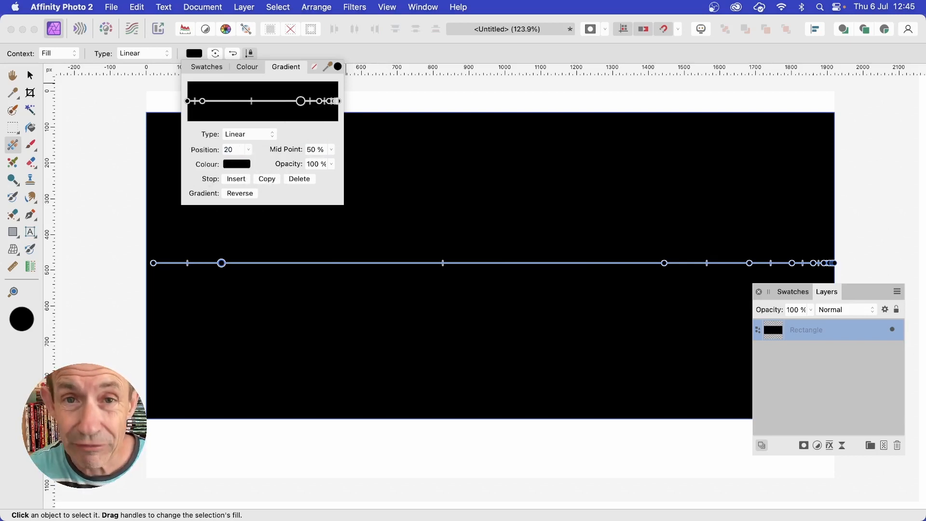
key(Tab)
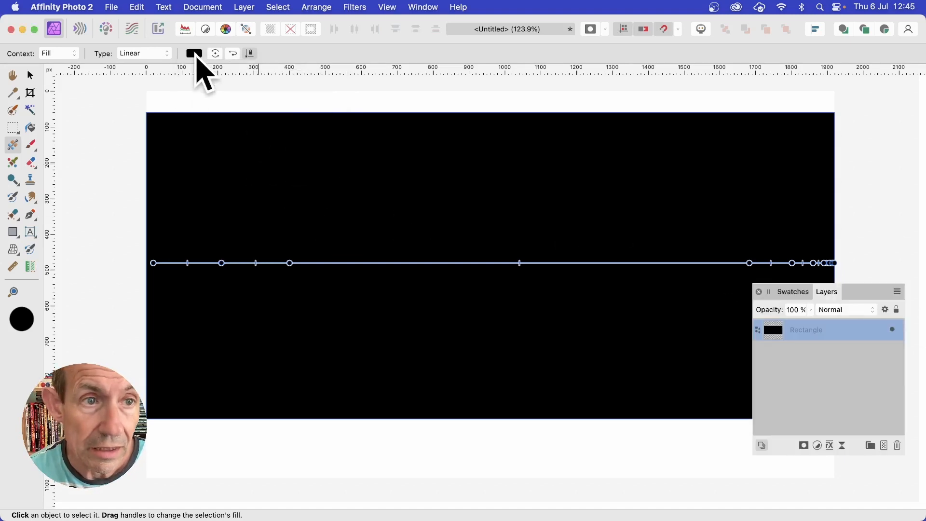
Step: Space the following gradient stops evenly at 10% intervals, from 30% up to 80%
click(194, 53)
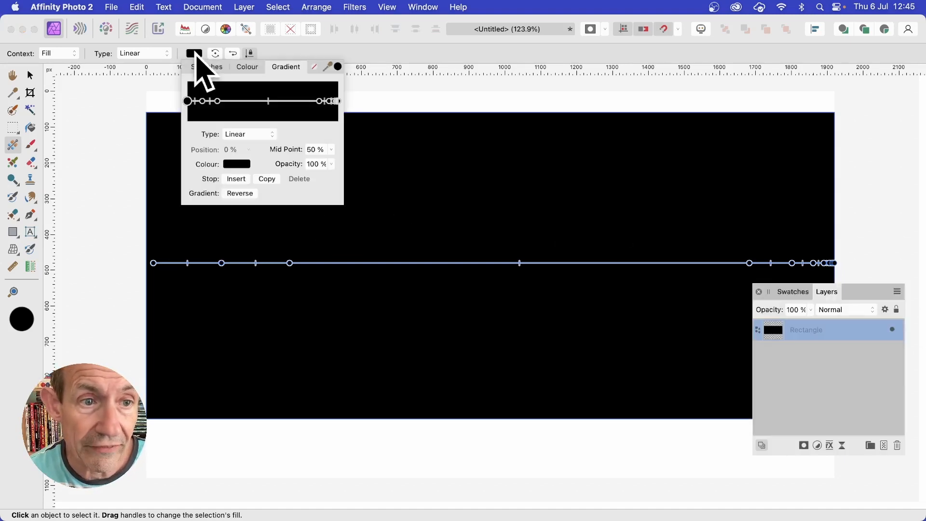
click(218, 100)
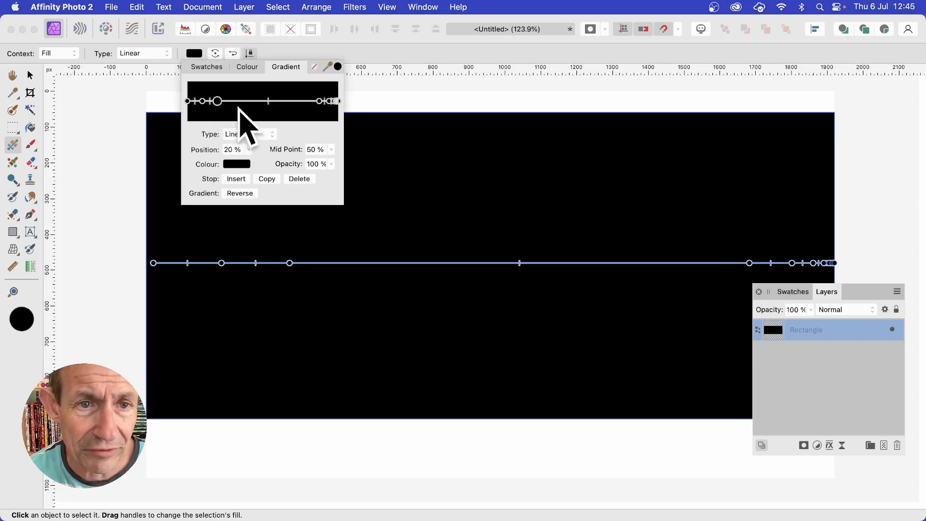
drag(320, 100, 233, 101)
drag(329, 101, 249, 101)
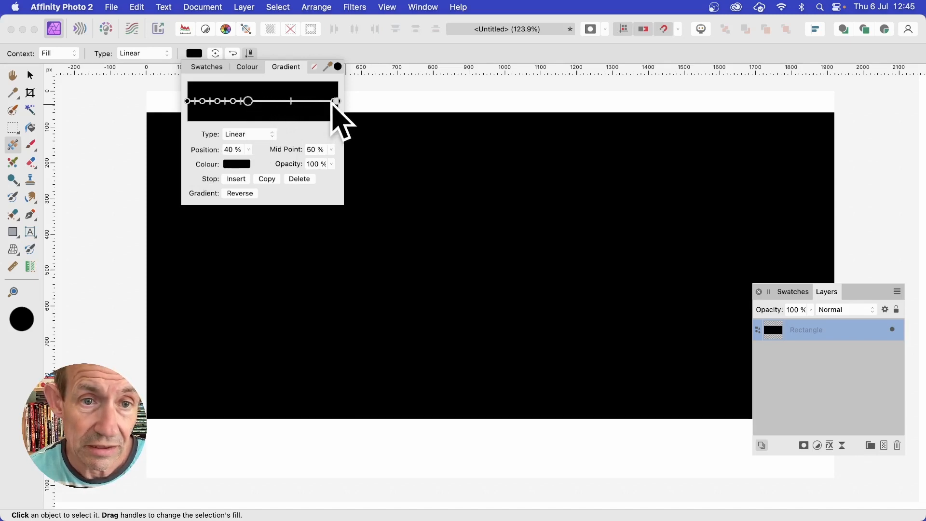
click(333, 101)
drag(333, 102, 264, 102)
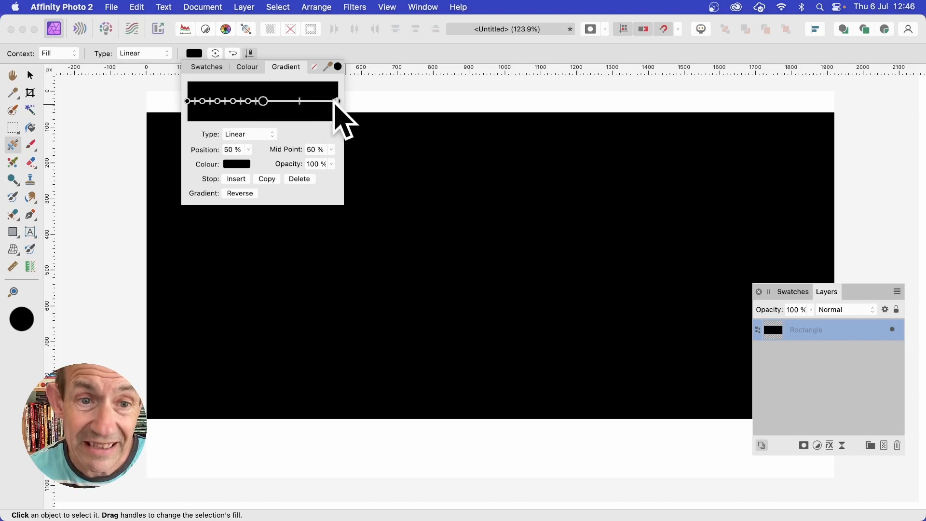
drag(336, 101, 278, 101)
drag(339, 101, 310, 102)
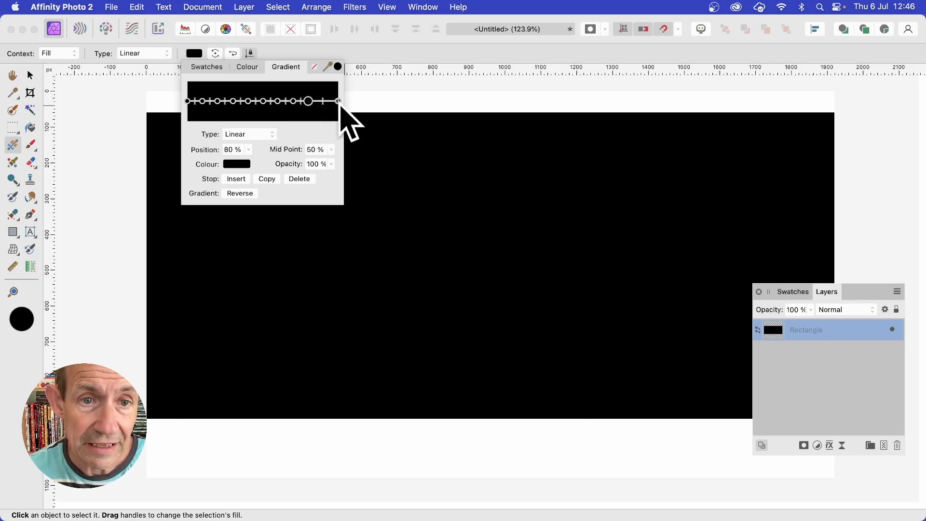
Step: Copy the 80% gradient stop to add a black stop at 90%
click(338, 101)
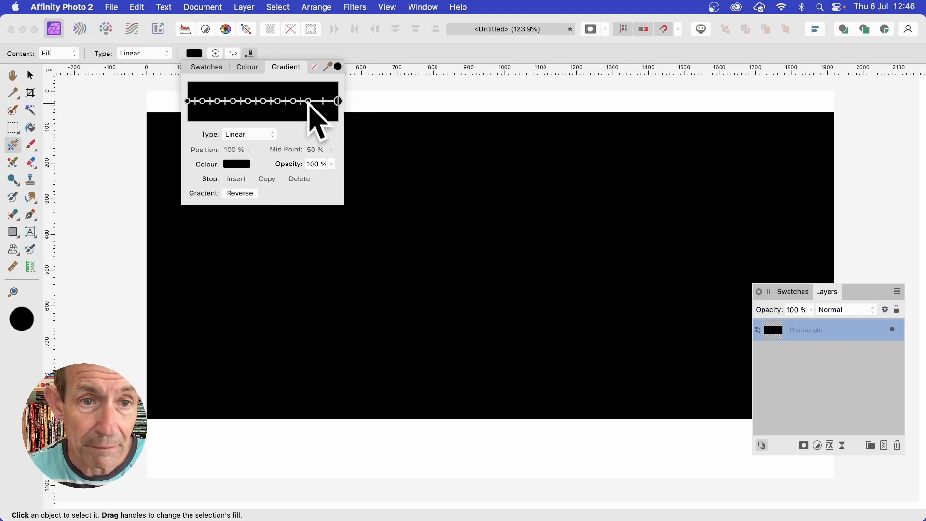
click(309, 101)
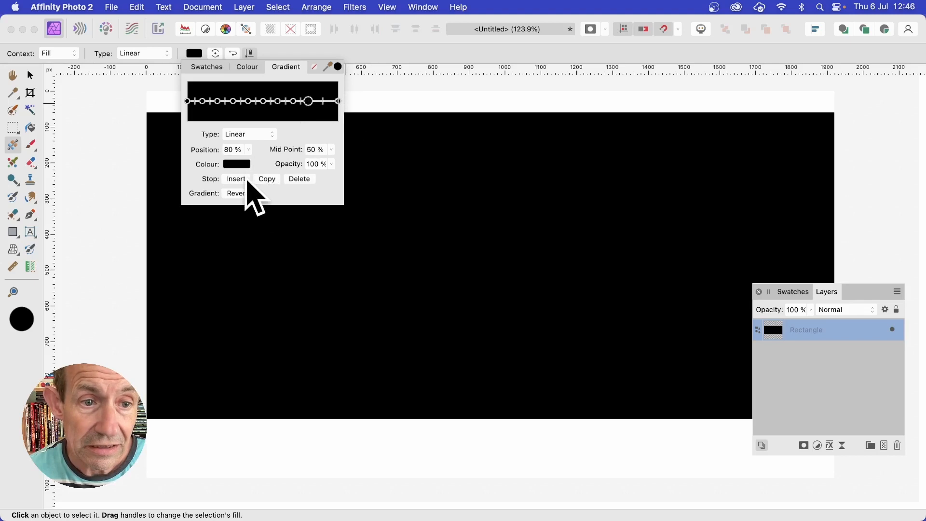
click(264, 179)
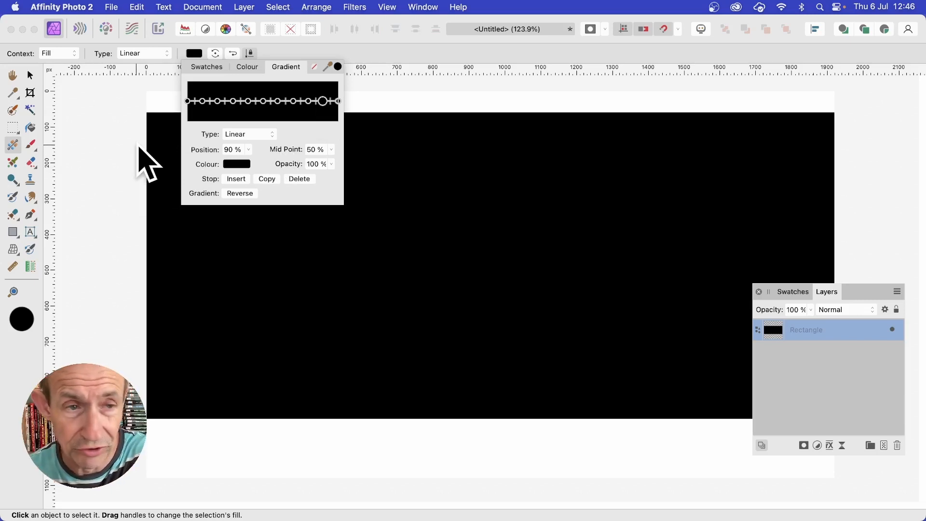
Step: Copy the first gradient stop to add a stop at 5% and colour it white (RGB 255, 255, 255)
click(188, 102)
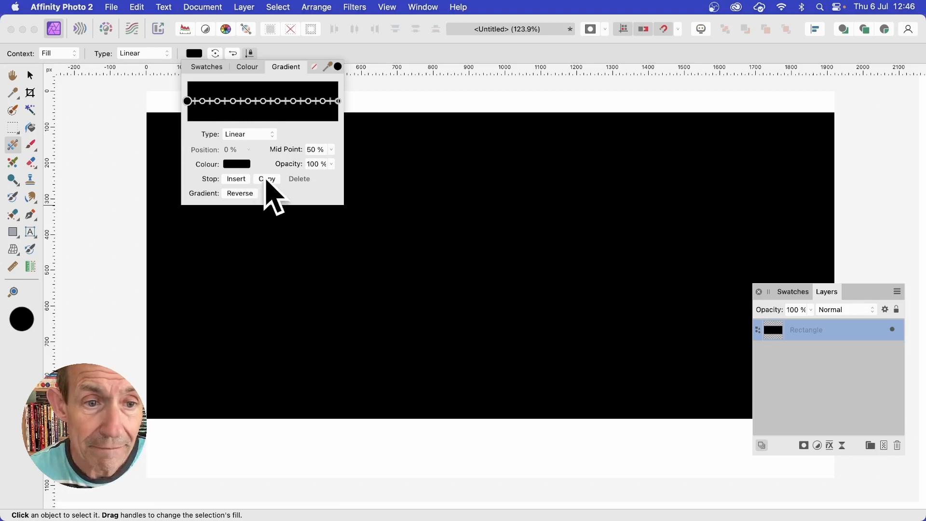
click(266, 179)
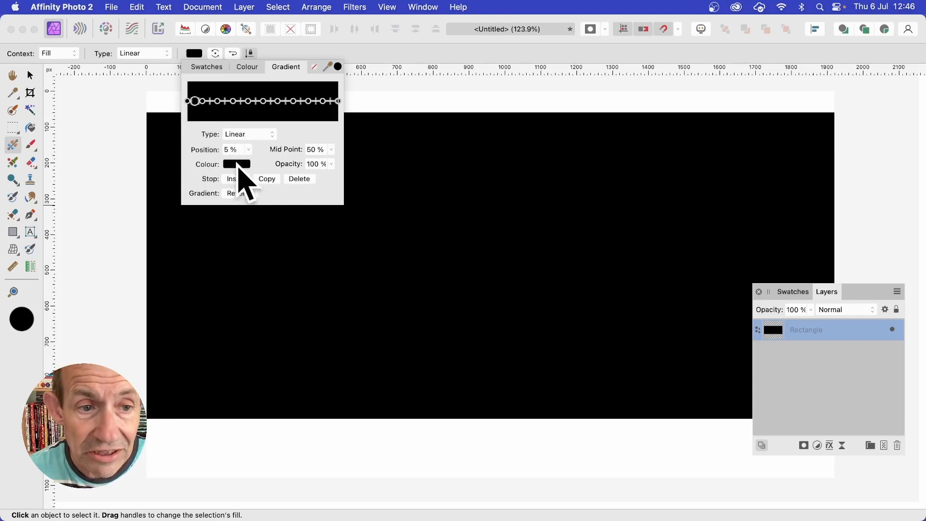
click(237, 164)
drag(273, 248, 222, 227)
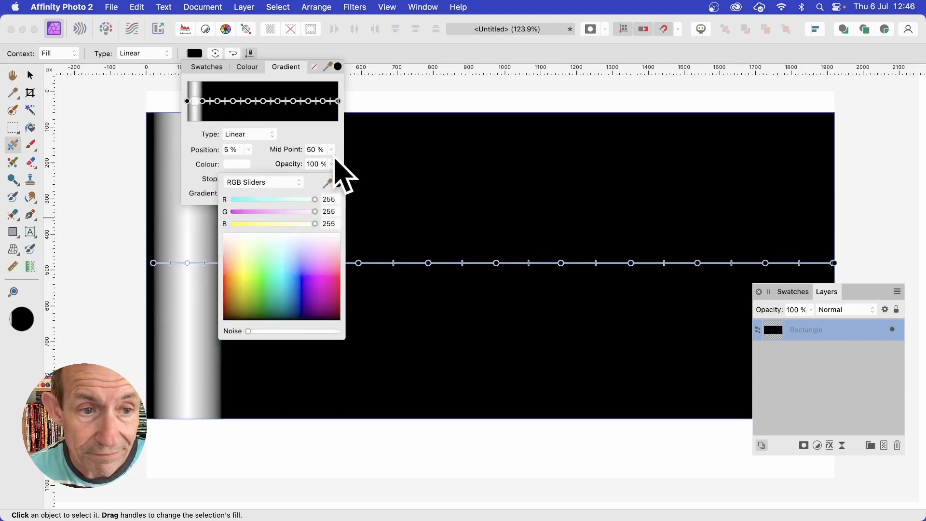
Step: Copy the 10% gradient stop to add a stop at 15% and colour it white
click(204, 101)
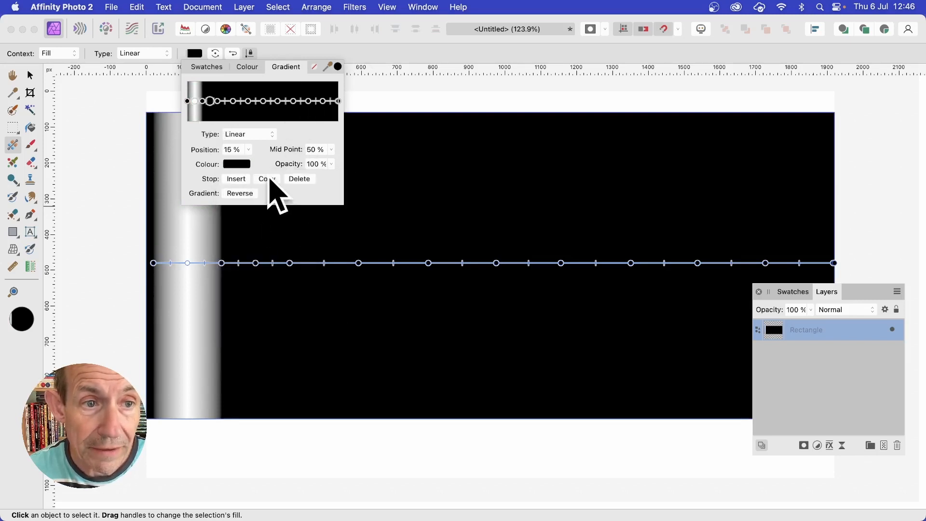
click(237, 165)
click(240, 240)
drag(239, 240, 404, 149)
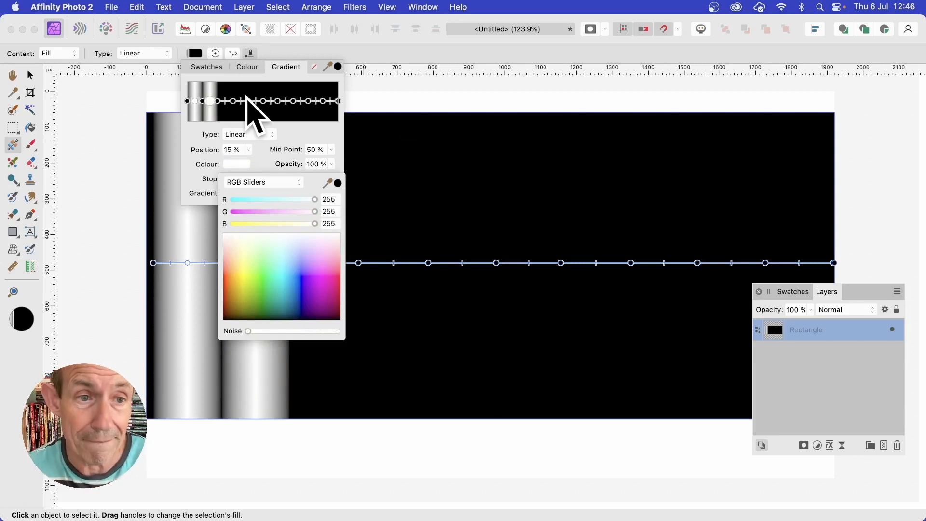
Step: Copy the 20% stop to add a white stop at 25%, and repeat between the remaining black stops up to 95%
click(218, 101)
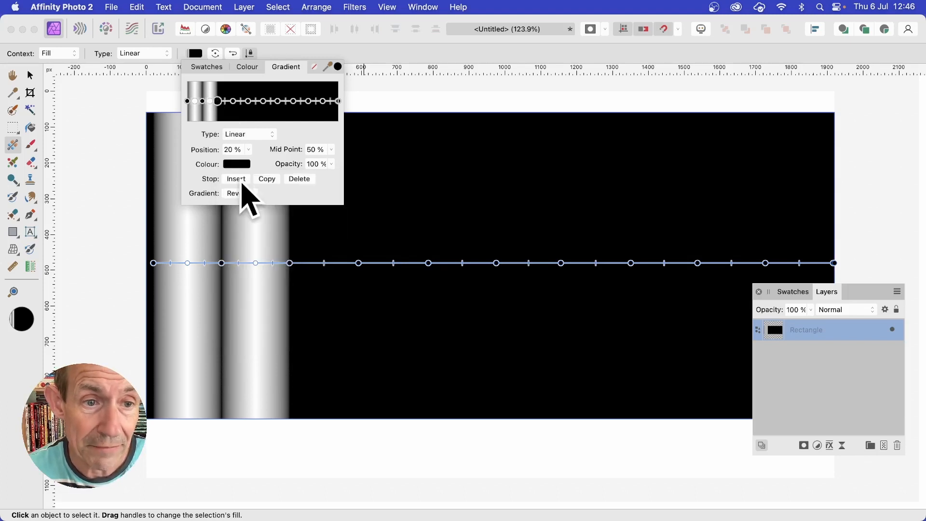
click(264, 179)
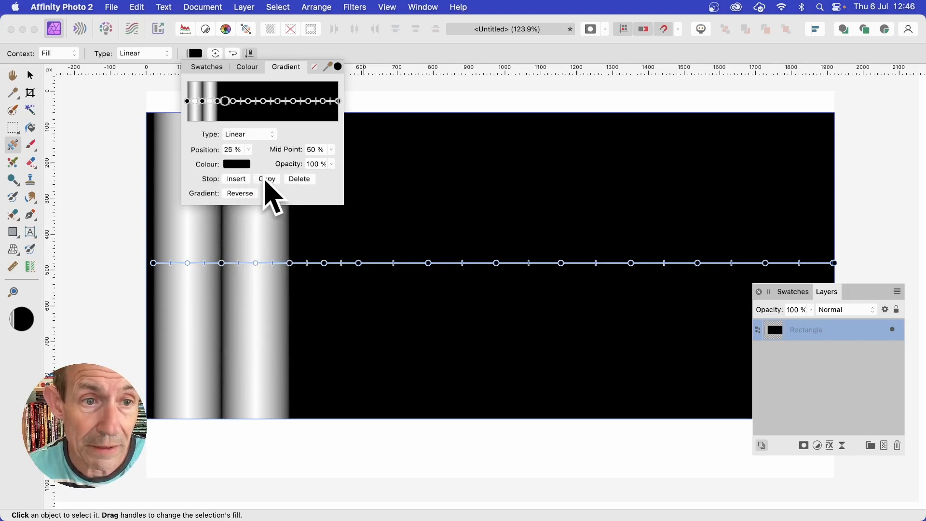
click(243, 165)
drag(255, 248, 225, 217)
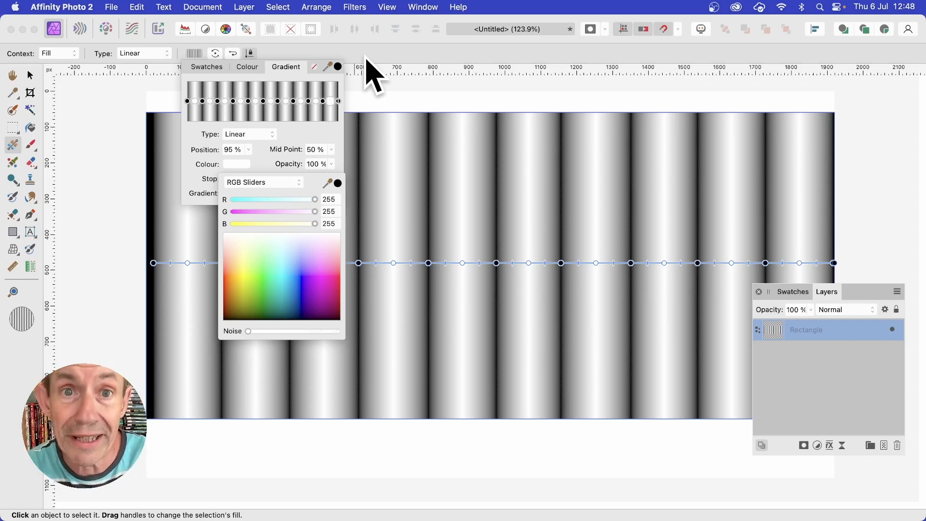
Step: Try a rainbow gradient swatch from the Gradients palette on the rectangle, and restore the black-and-white striped gradient
click(794, 293)
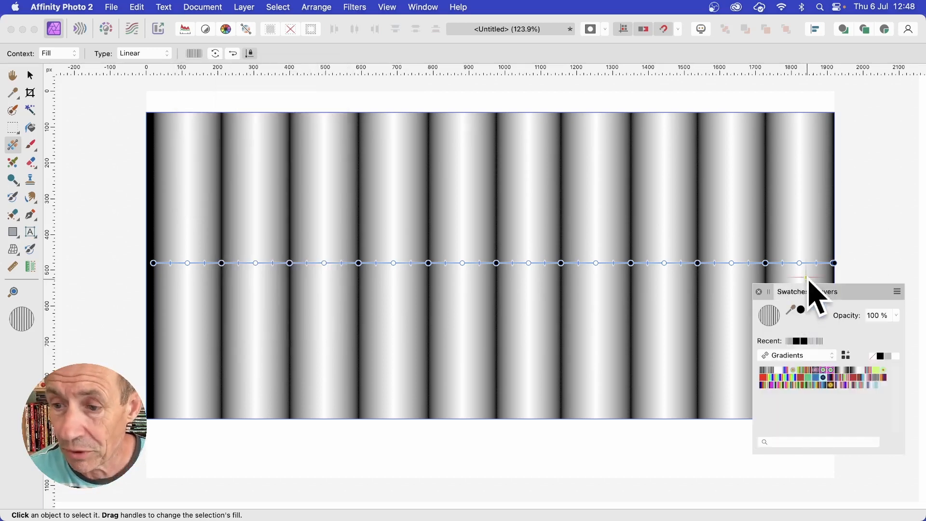
click(30, 76)
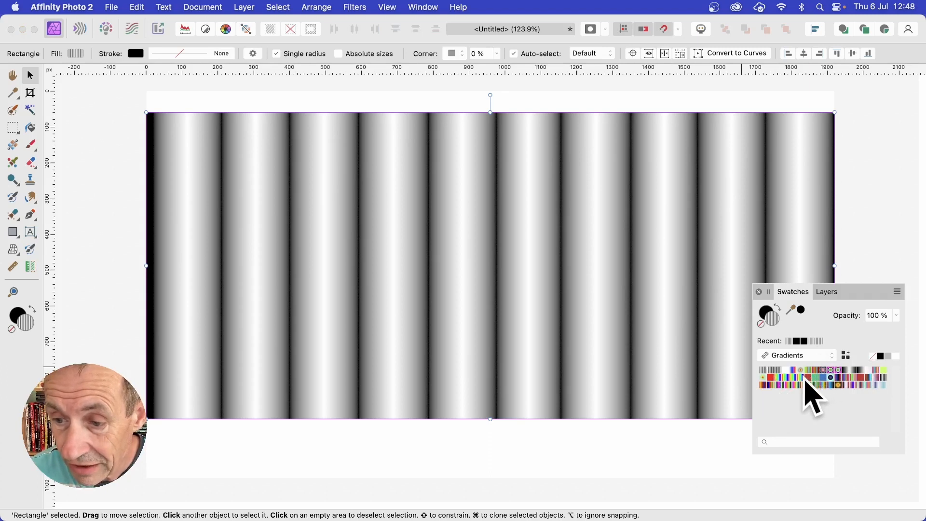
click(806, 379)
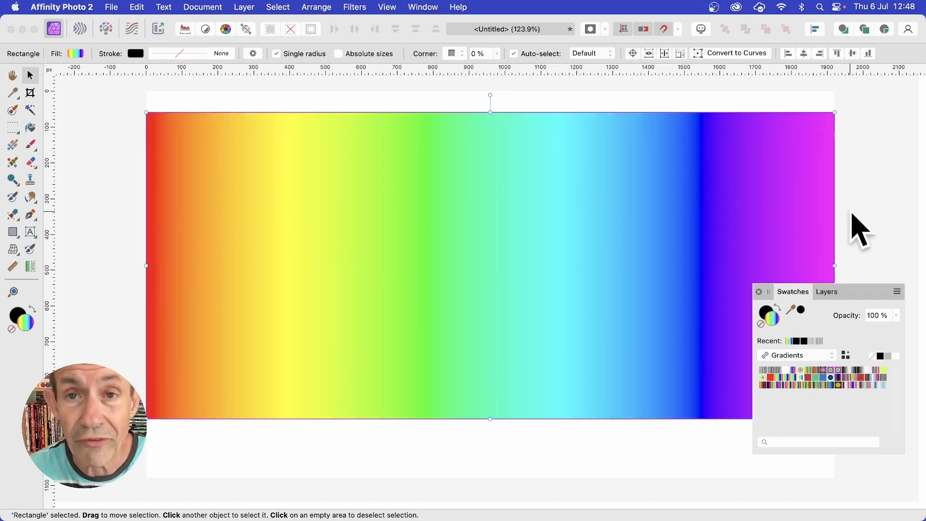
click(767, 375)
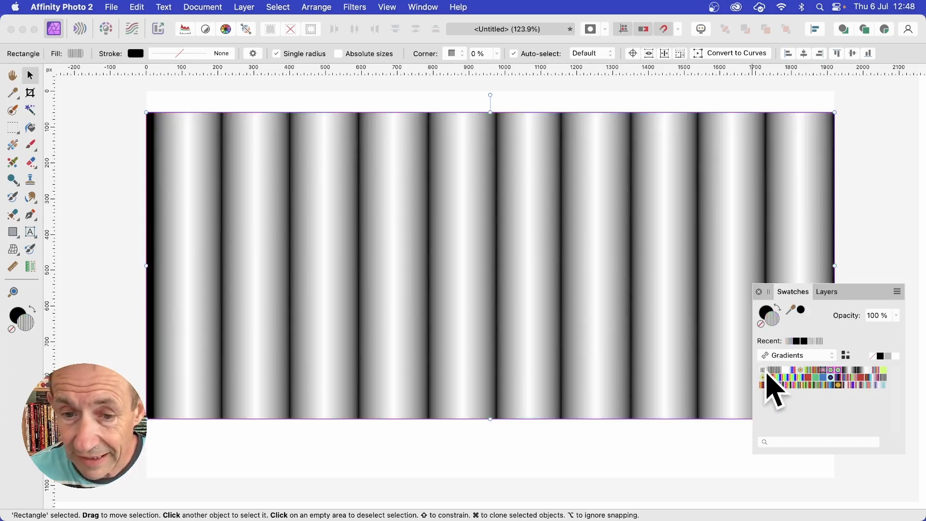
click(76, 53)
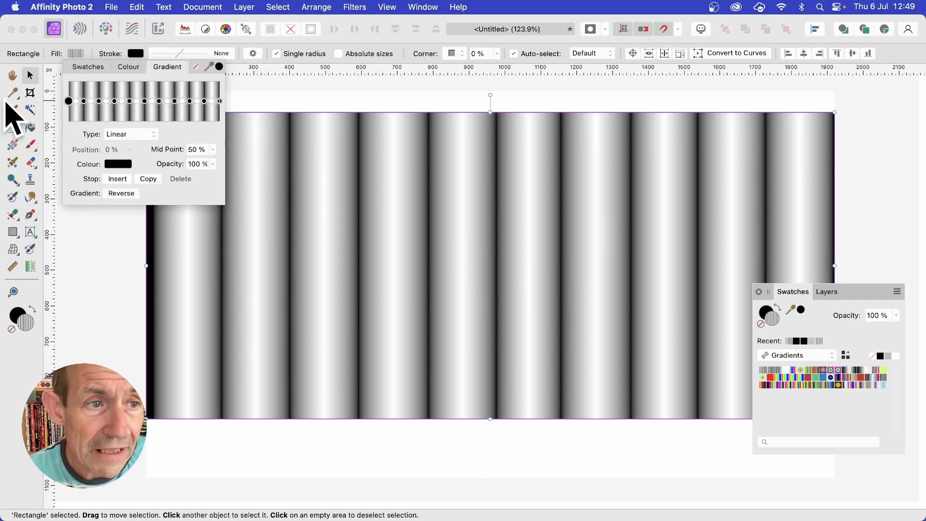
click(248, 46)
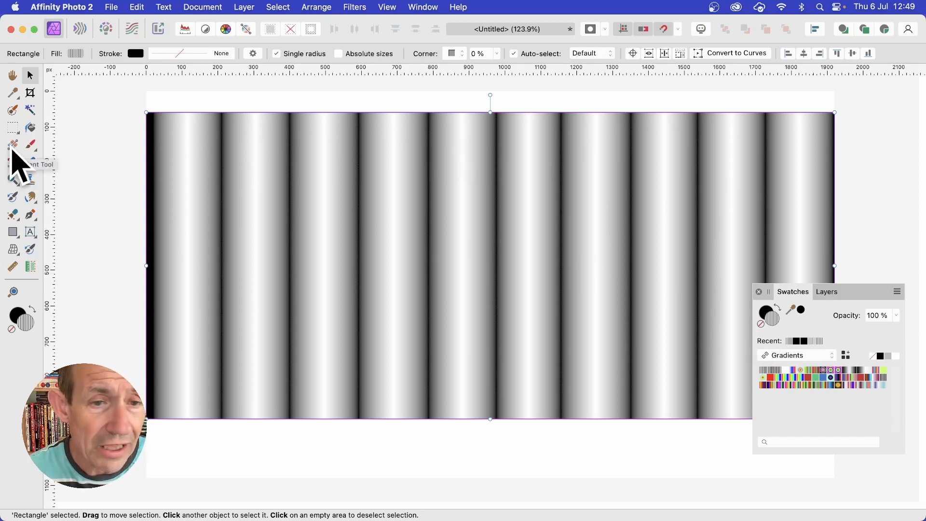
Step: Duplicate the striped rectangle and narrow the copy from its right side to about 870 px wide
click(245, 6)
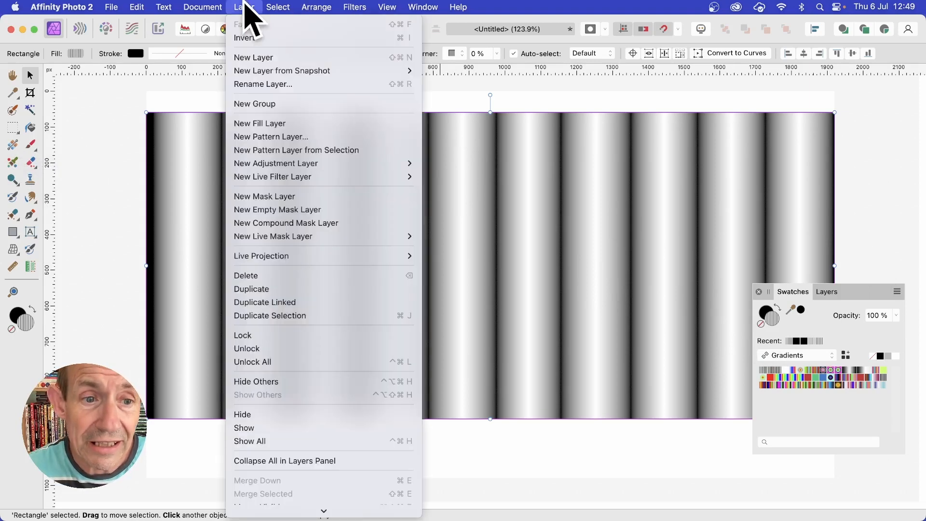
click(267, 289)
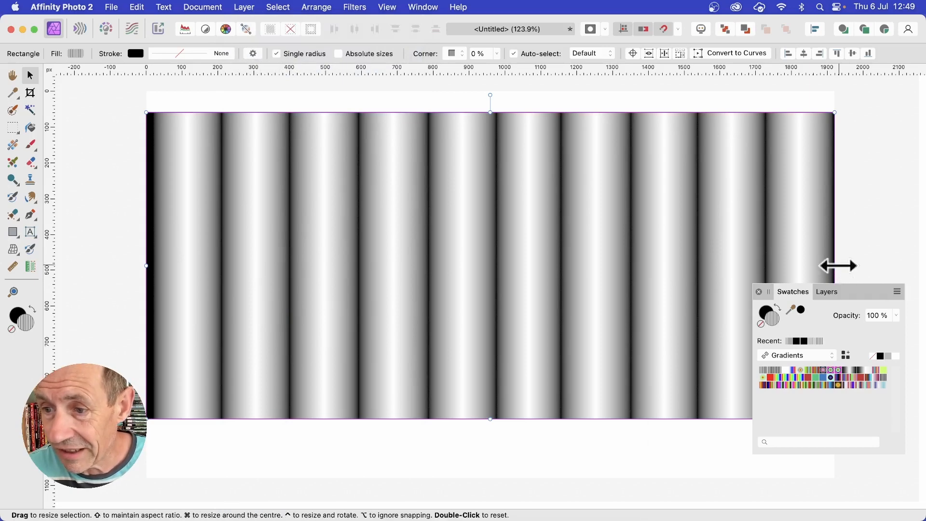
drag(838, 265, 458, 265)
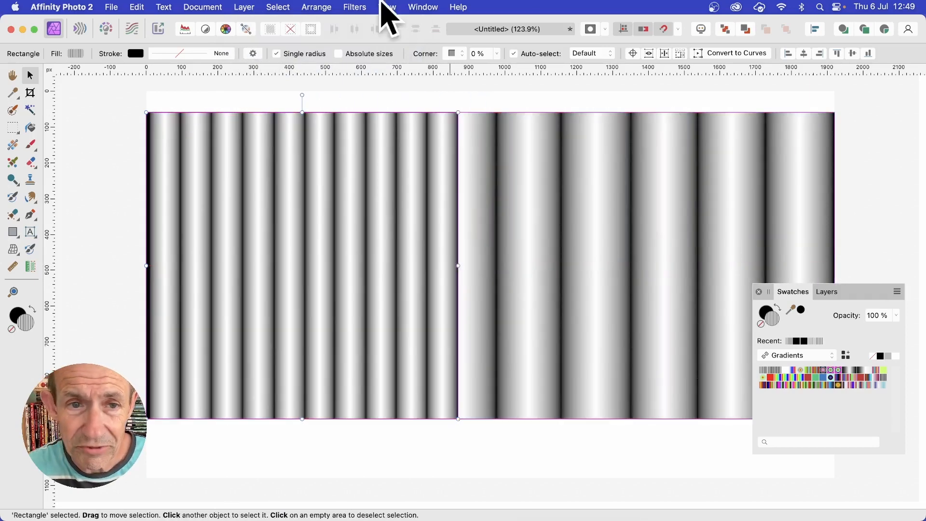
Step: Rotate the narrowed copy 90 degrees so its stripes run horizontally, and align it with the original's top-left corner
drag(303, 95, 440, 263)
mouse_move(293, 222)
mouse_down()
mouse_move(291, 233)
mouse_move(291, 224)
mouse_up()
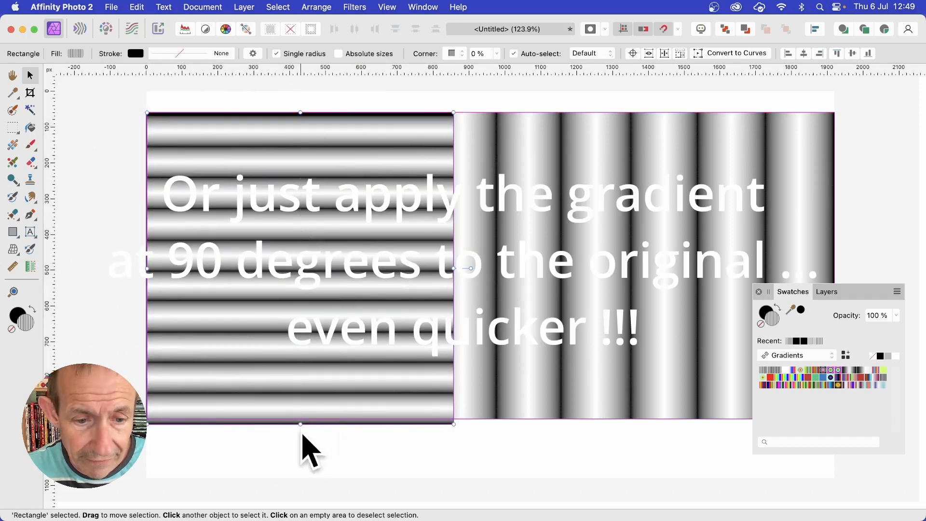
Step: Resize the rotated copy vertically and horizontally so that it covers the original striped rectangle exactly
drag(299, 431, 298, 426)
drag(448, 267, 830, 266)
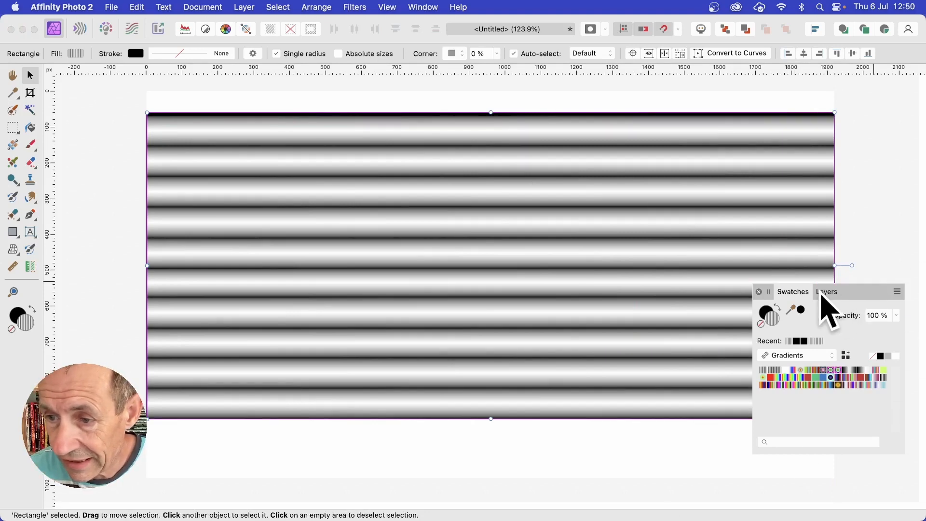
Step: Try the Soft Light blend mode on the top rectangle, and settle on Reflect
click(822, 291)
click(842, 312)
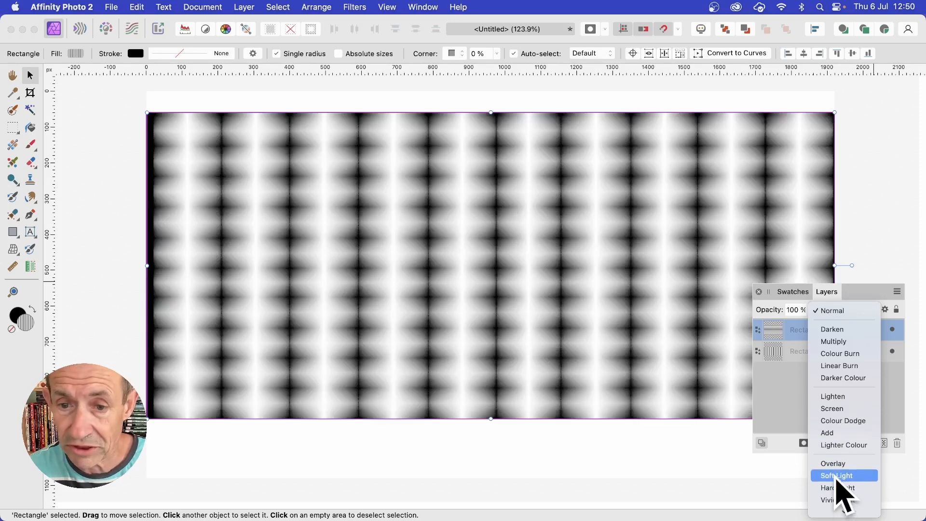
click(838, 478)
click(842, 313)
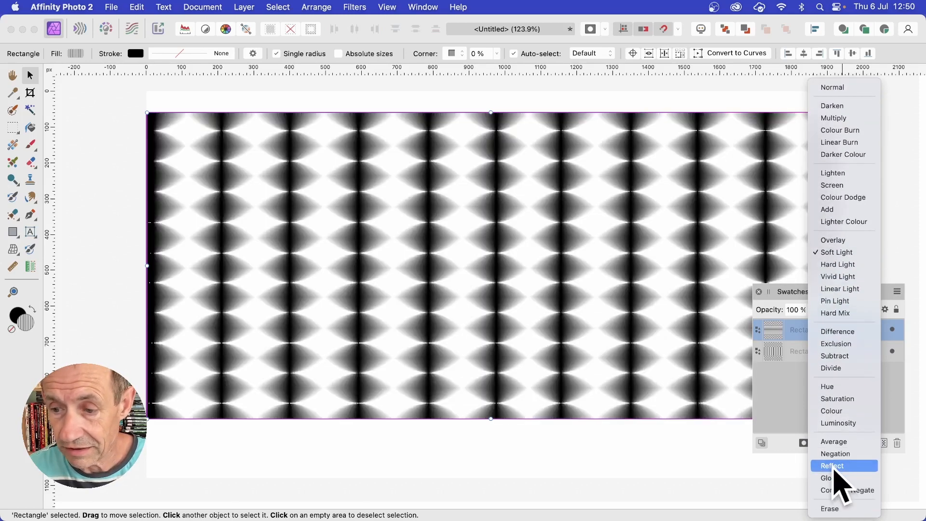
click(839, 476)
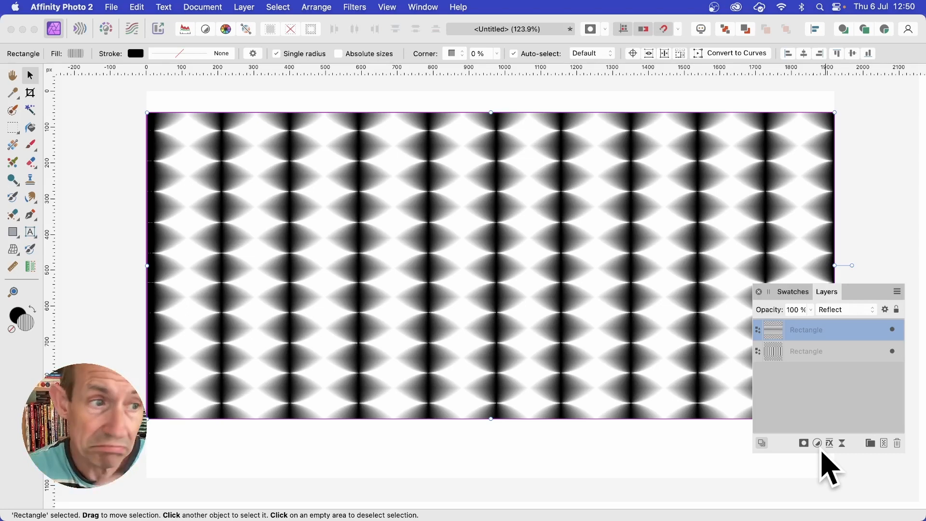
Step: Reposition both ends of the top rectangle's gradient line with the Gradient tool so its stripes cross the lower ones diagonally
click(14, 148)
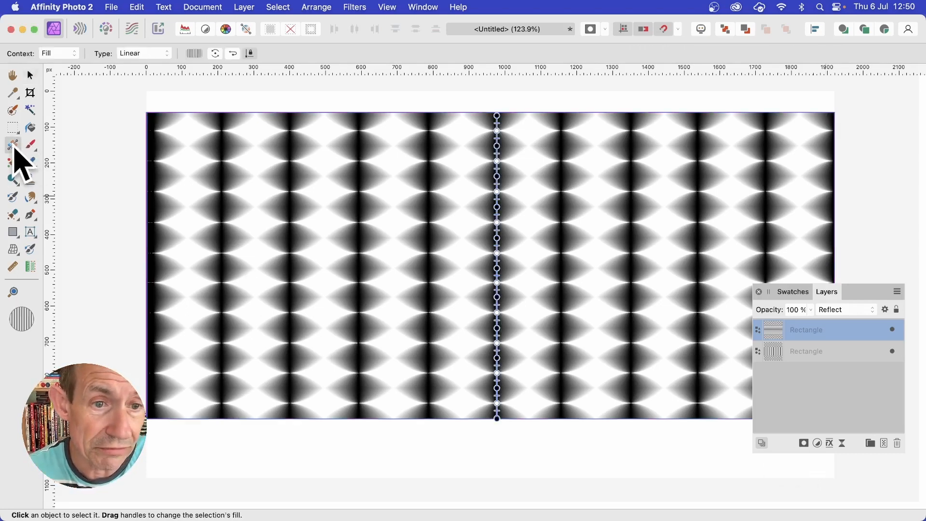
drag(497, 116, 860, 123)
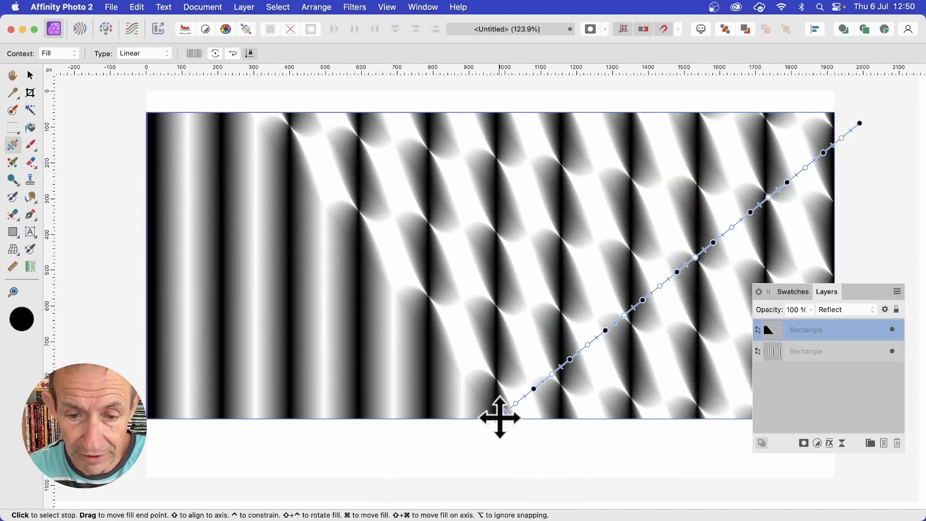
drag(495, 407, 164, 420)
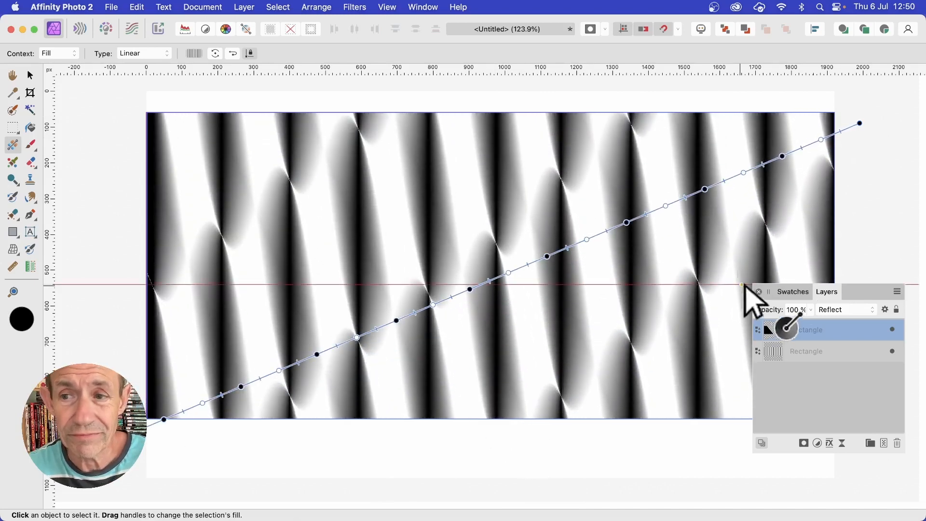
drag(860, 124, 263, 504)
drag(321, 519, 410, 516)
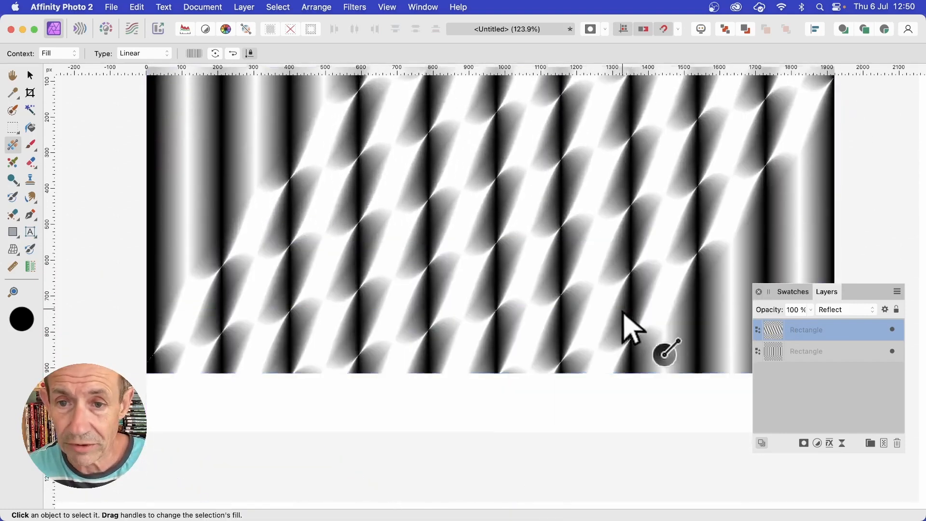
scroll(627, 314, up, 3)
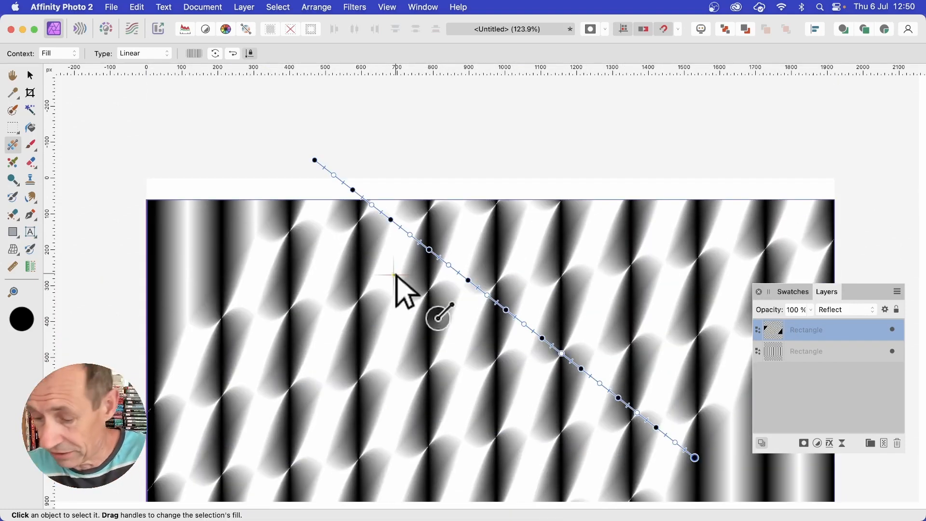
Step: Delete both striped rectangles from the document
key(Delete)
key(Delete)
key(Delete)
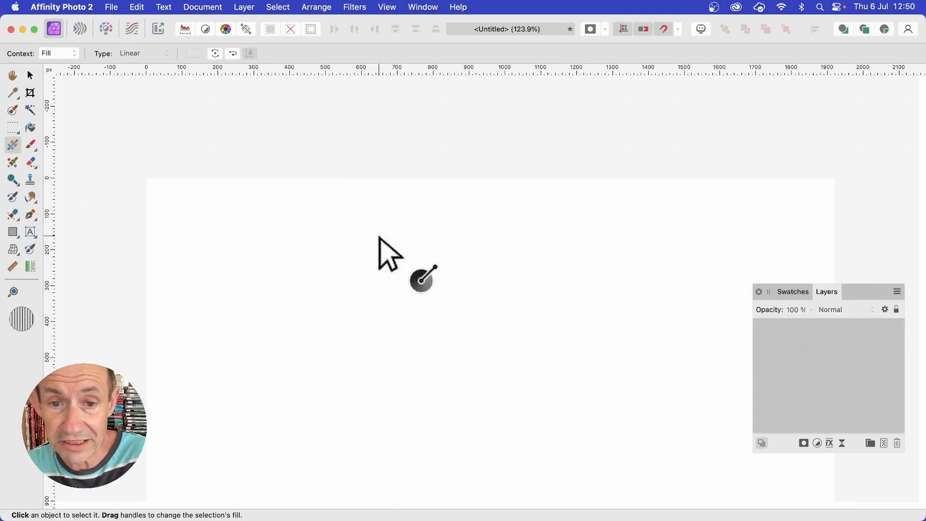
Step: Draw a circle about 1000 px in diameter in the middle of the canvas with the Ellipse tool
key(super+0)
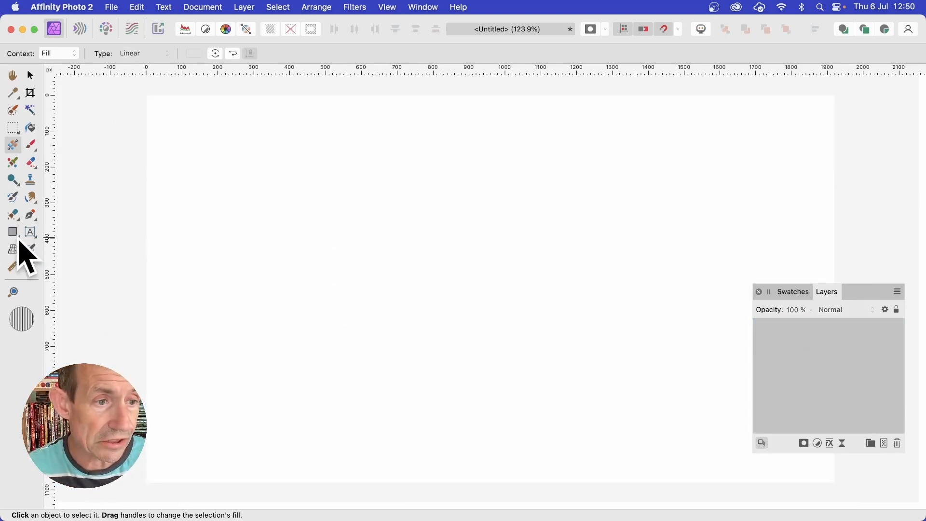
drag(15, 238, 87, 246)
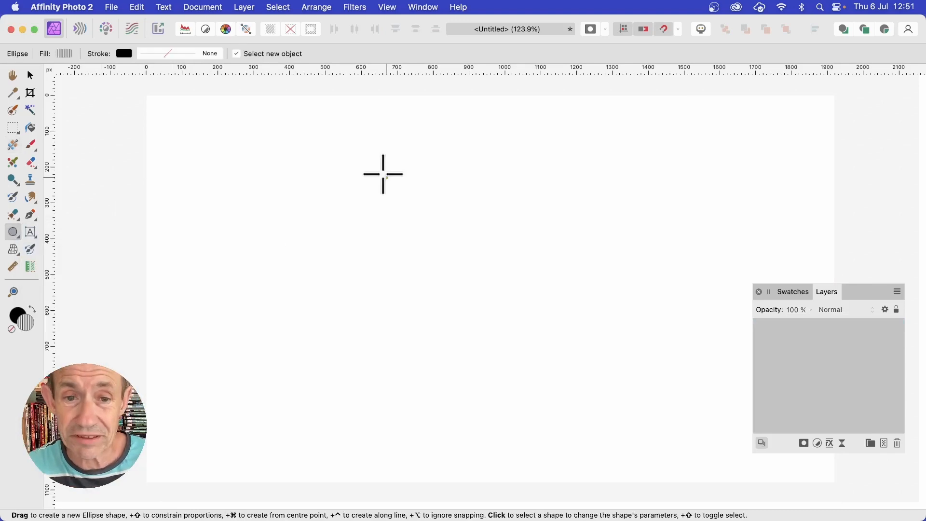
drag(312, 131, 670, 490)
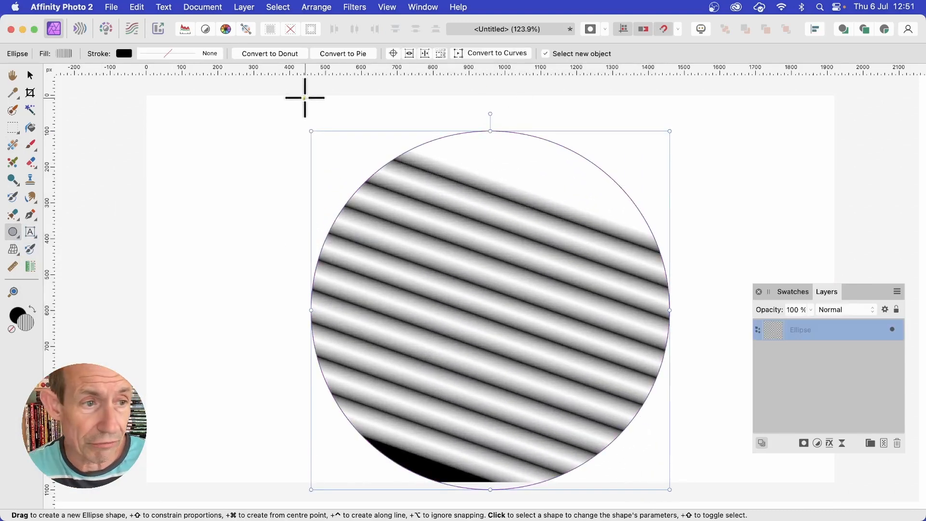
Step: Redraw the striped gradient steeply across the full height of the circle, and move the circle up so it fits on the canvas
click(13, 145)
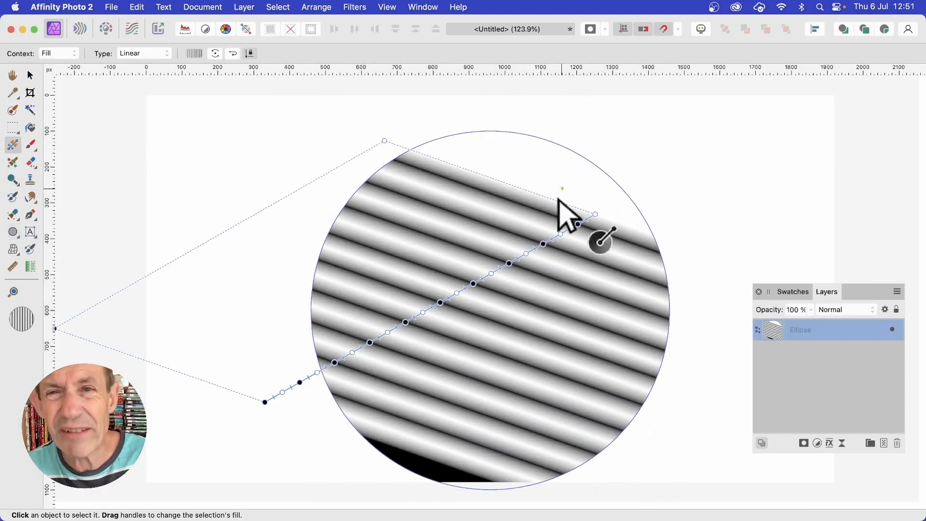
drag(573, 117, 454, 488)
scroll(456, 497, down, 1)
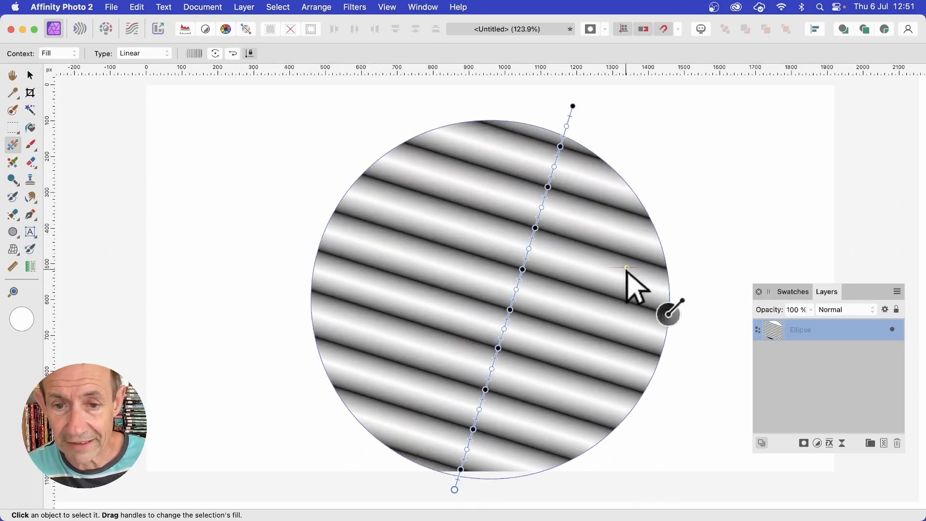
click(30, 75)
drag(548, 314, 523, 284)
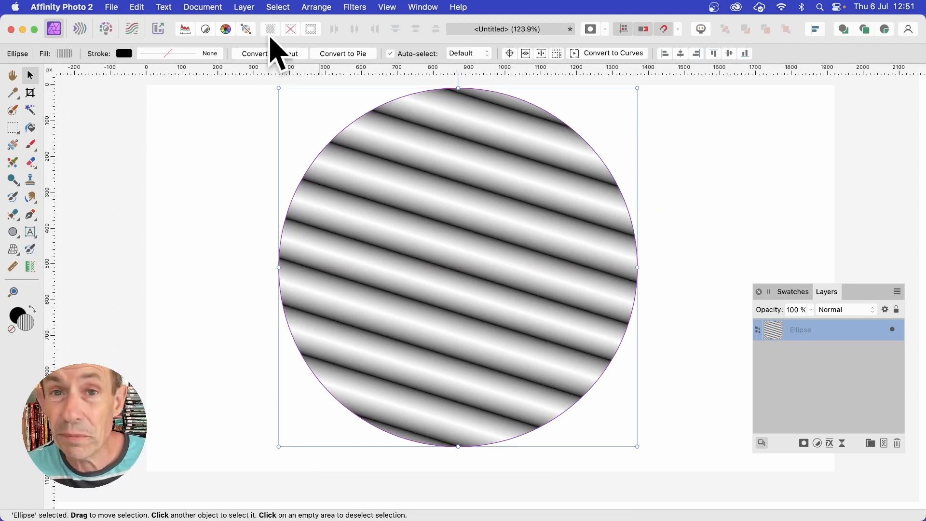
Step: Overlay a duplicate of the circle, rotated clockwise, with its blend mode set to Lighten
click(252, 6)
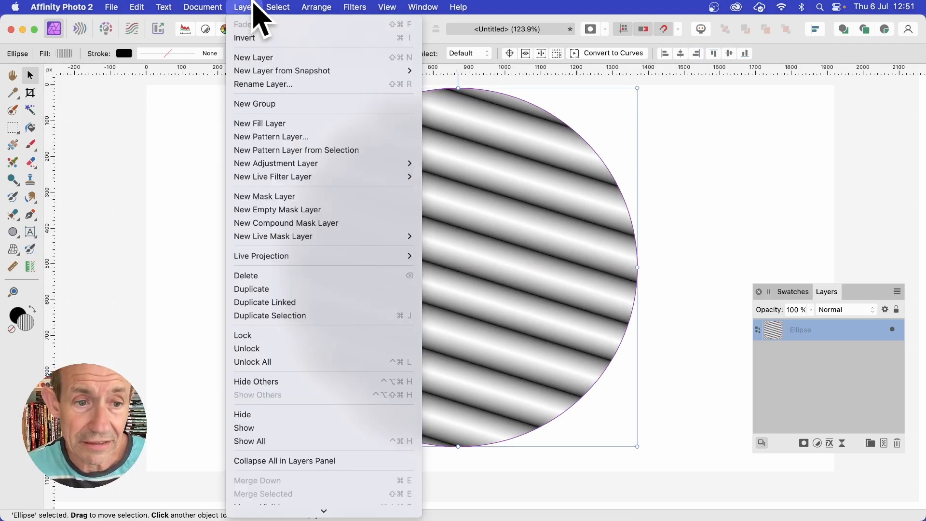
click(263, 290)
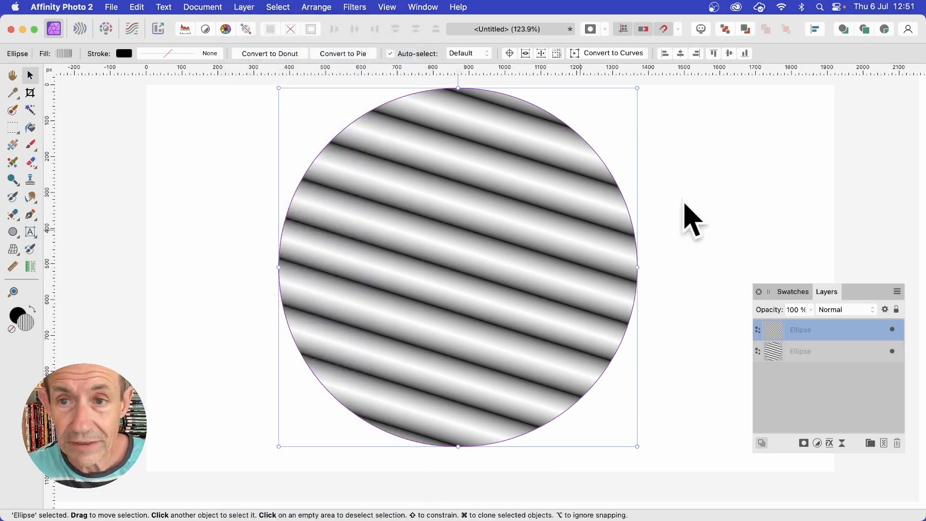
scroll(593, 154, up, 2)
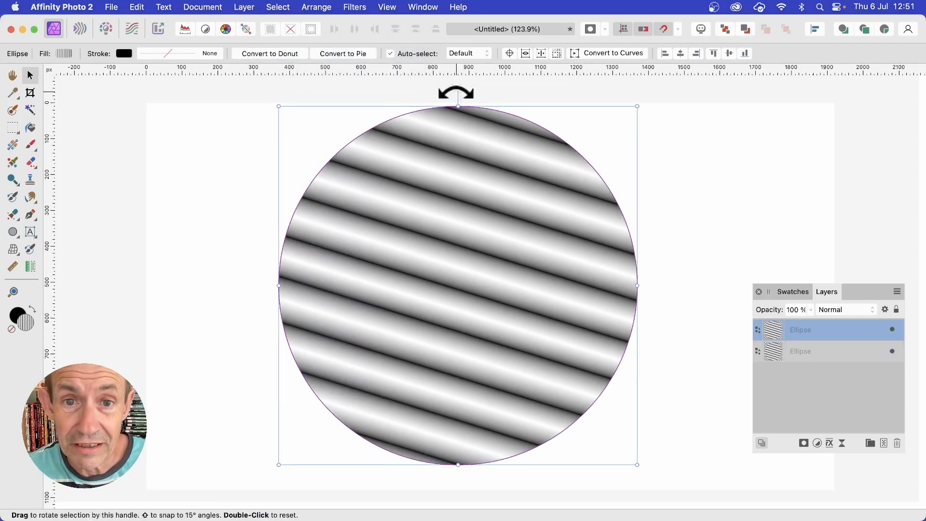
drag(459, 89, 614, 142)
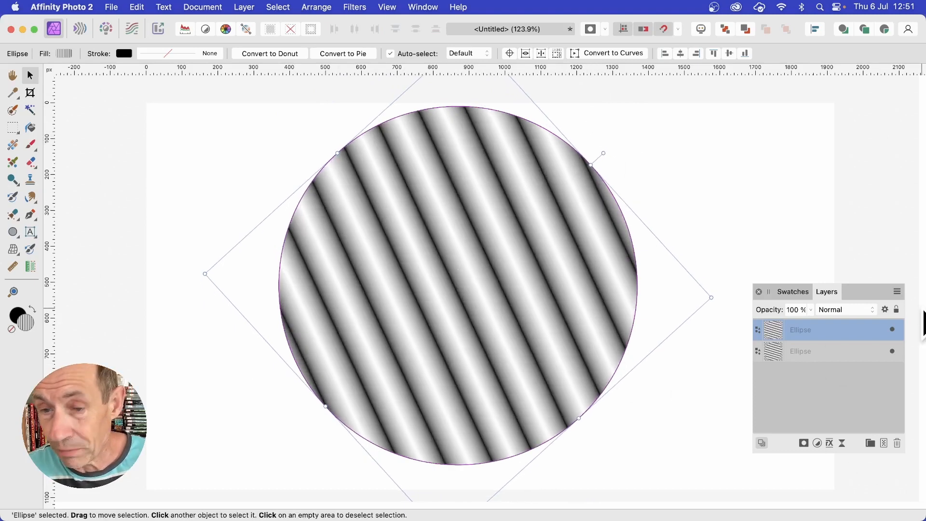
click(839, 313)
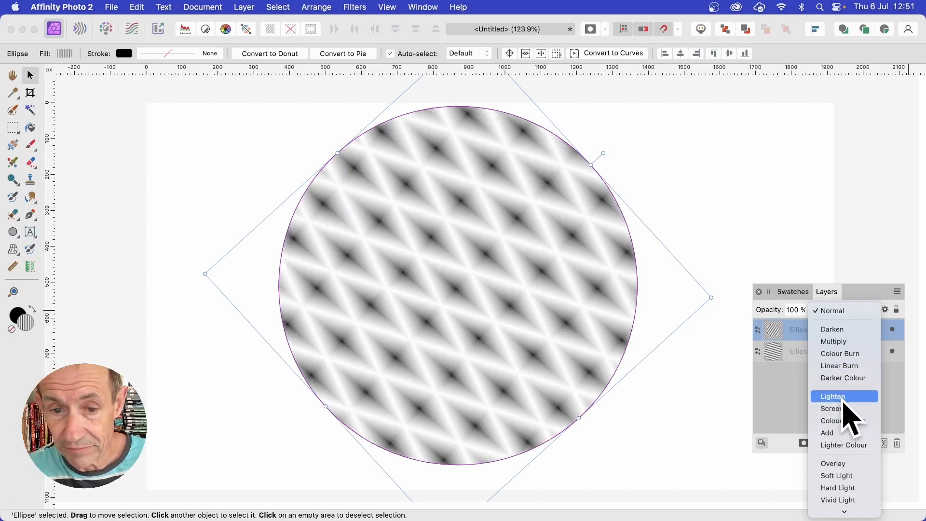
click(839, 397)
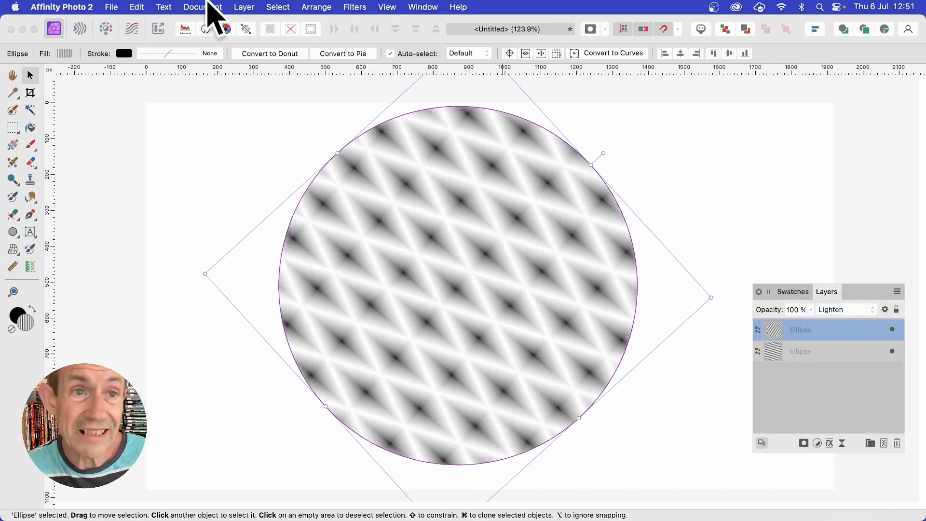
Step: Add a third copy of the circle rotated further clockwise, and set its blend mode to Difference
click(244, 7)
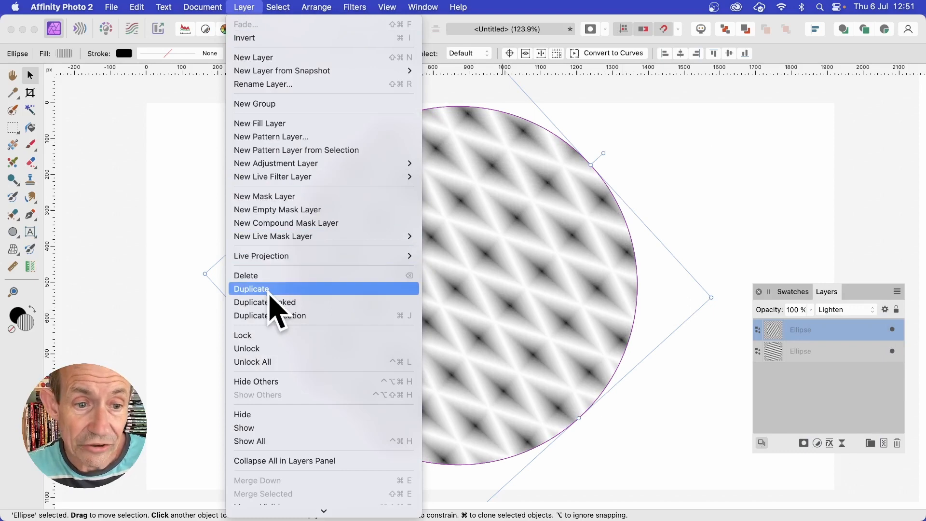
click(266, 289)
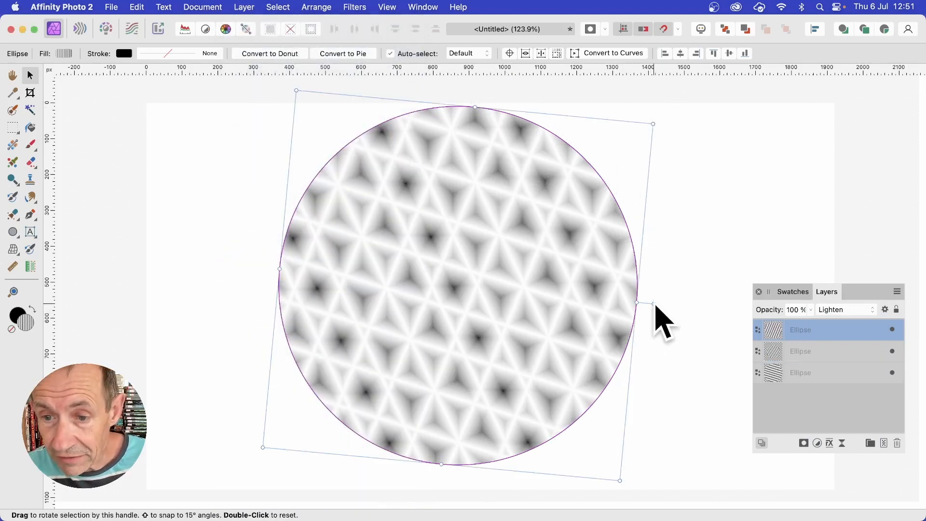
drag(654, 304, 596, 355)
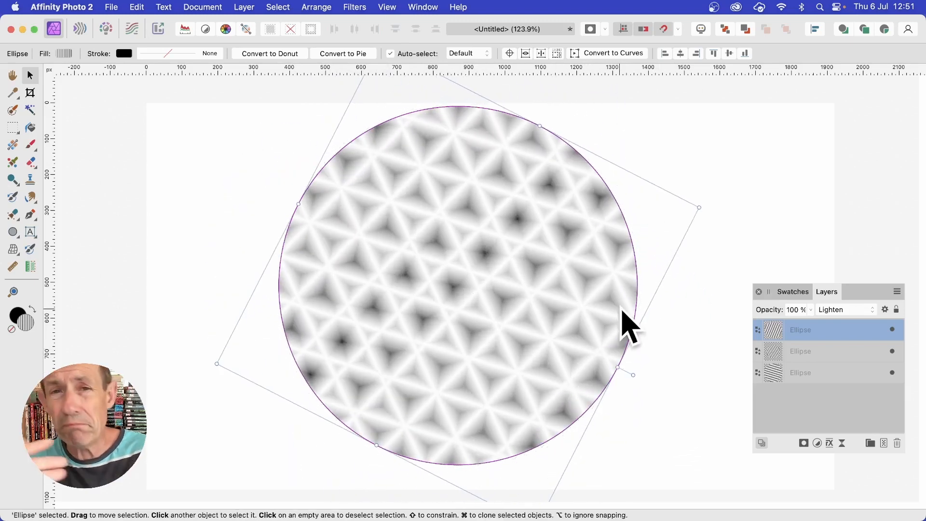
click(856, 311)
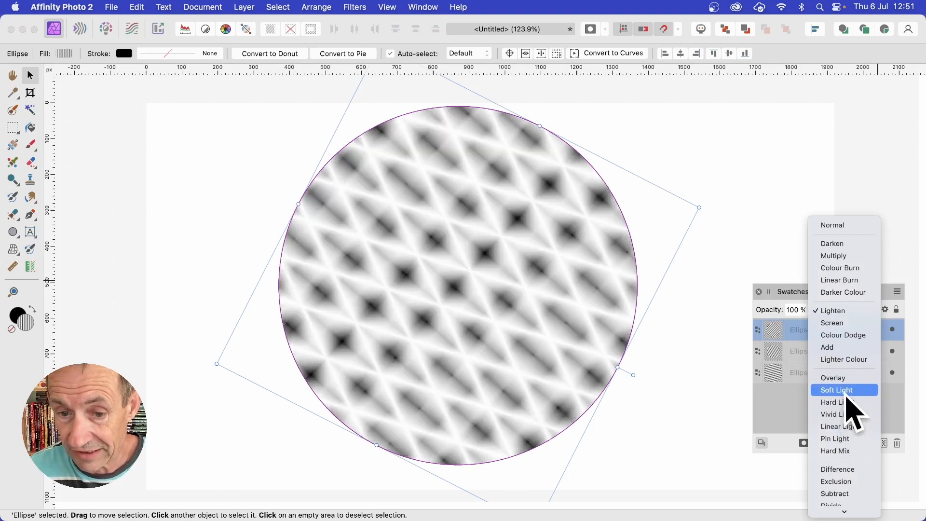
click(849, 470)
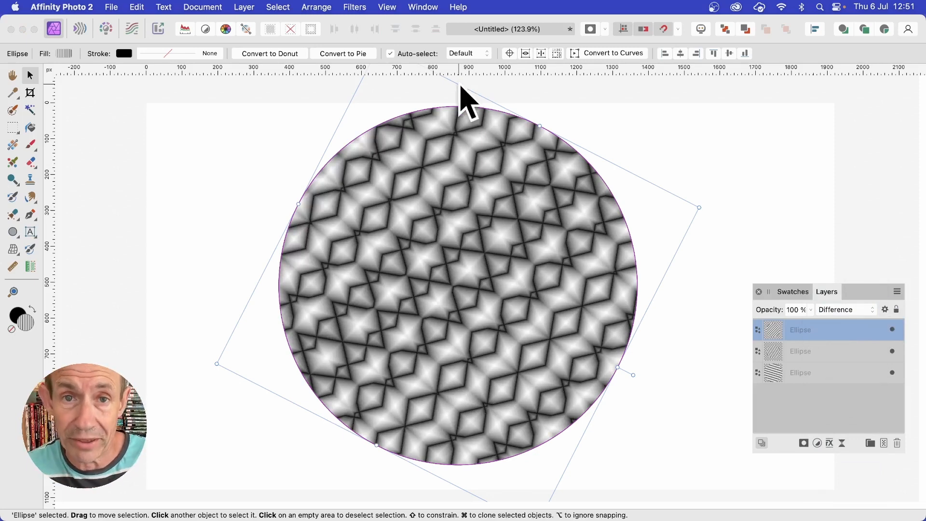
Step: Merge all visible layers into a new pixel layer
click(241, 6)
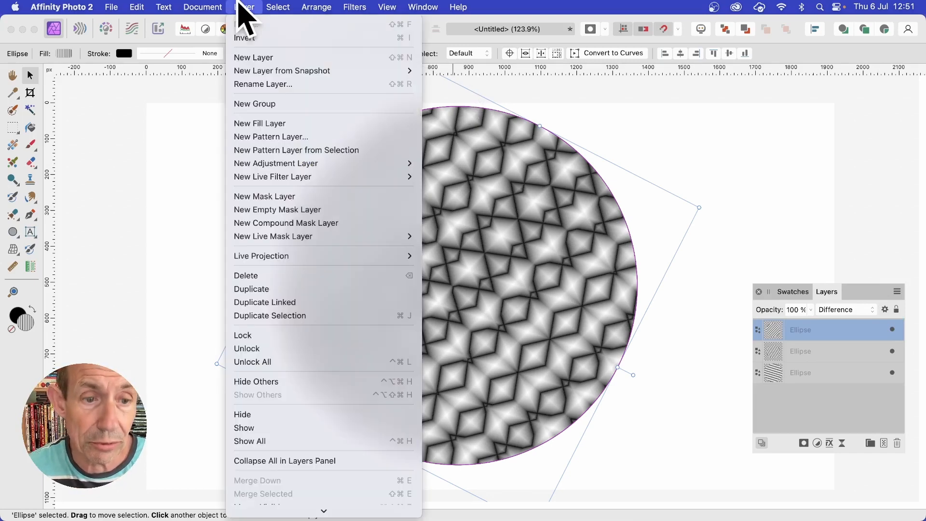
mouse_move(275, 517)
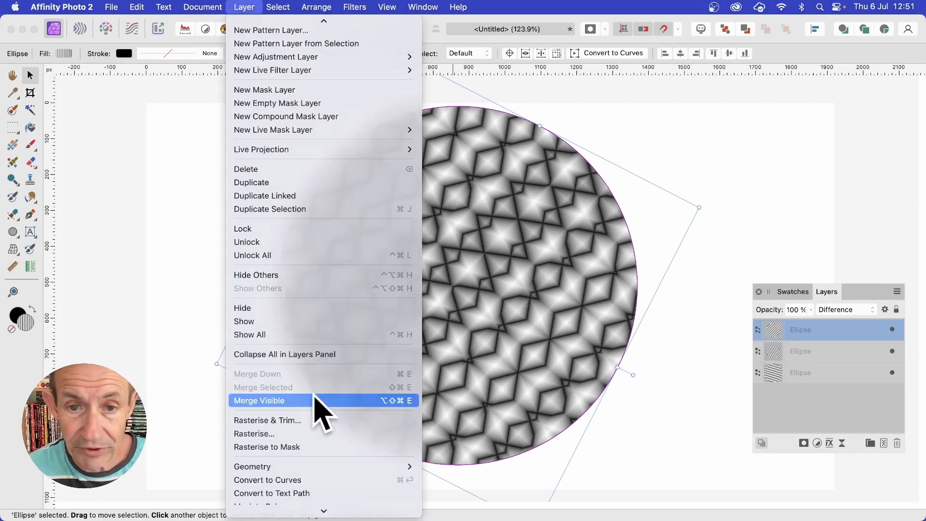
click(321, 402)
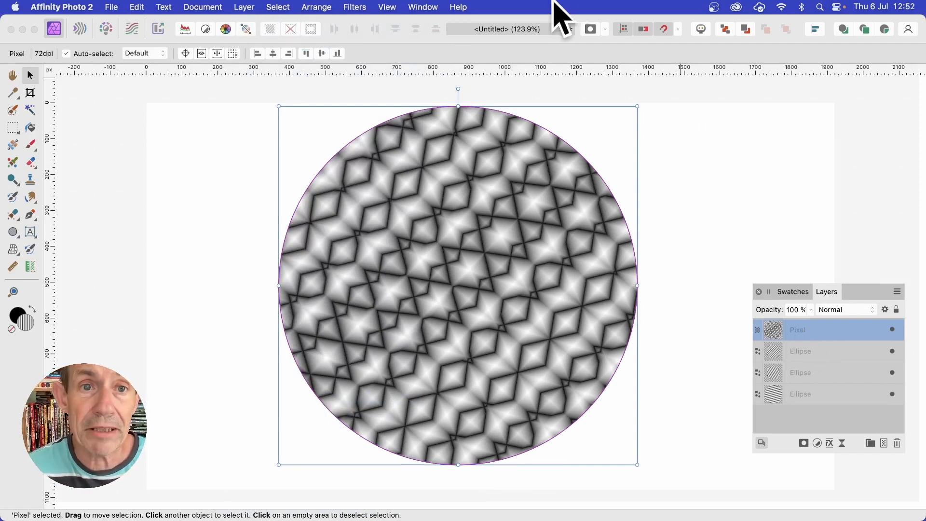
click(363, 9)
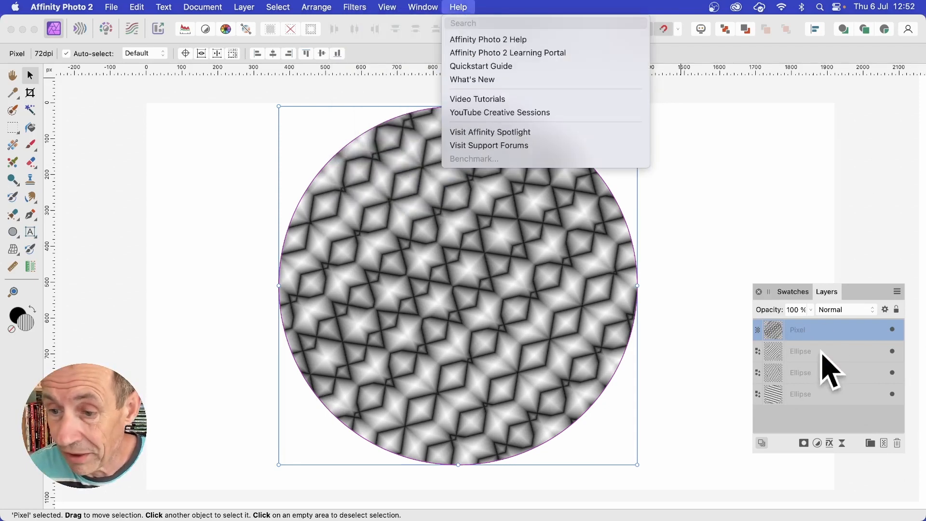
Step: Delete the merged pixel layer and the Difference-mode circle beneath it
click(776, 336)
key(Delete)
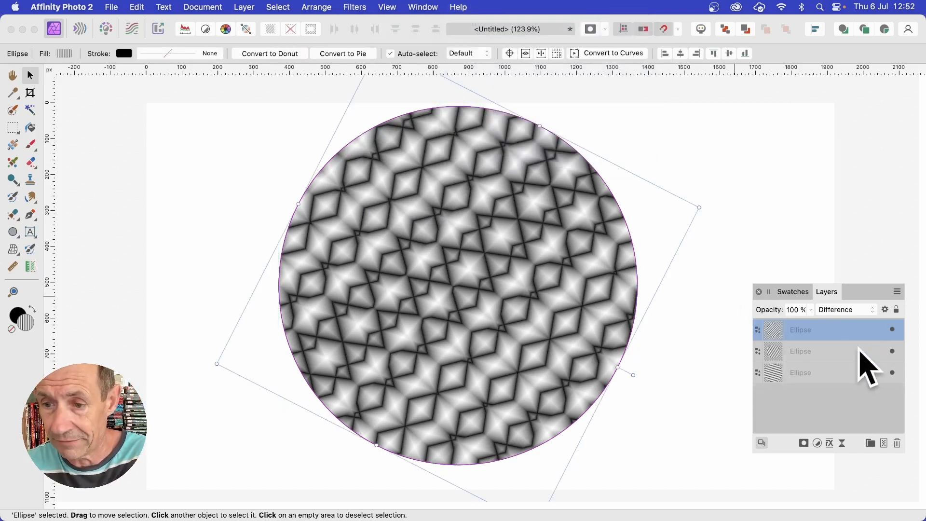
key(Delete)
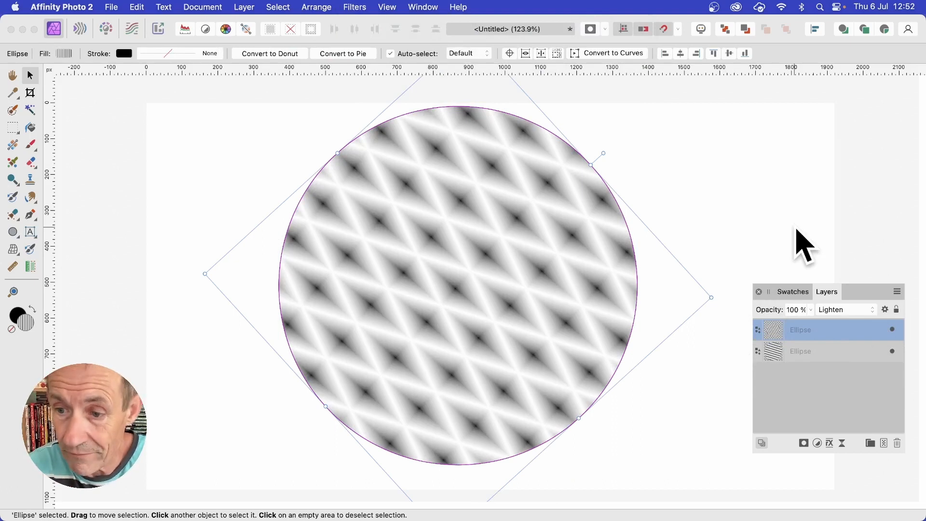
Step: Apply a Gaussian Blur with a radius of about 21 px to the lower striped circle
click(799, 352)
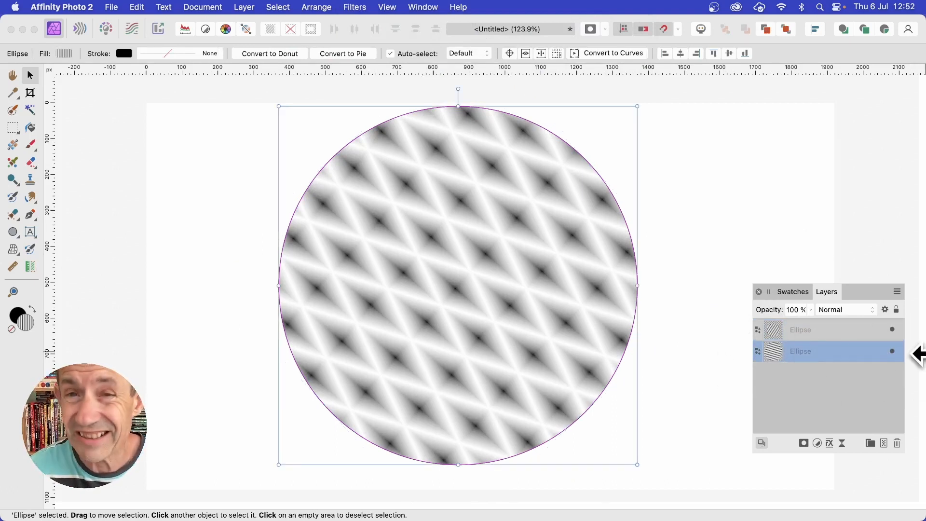
click(363, 7)
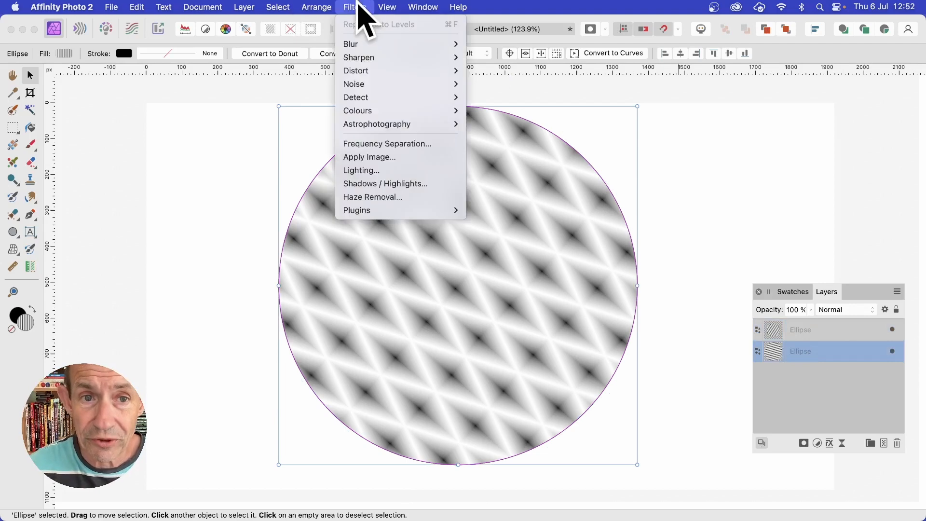
mouse_move(364, 45)
click(504, 58)
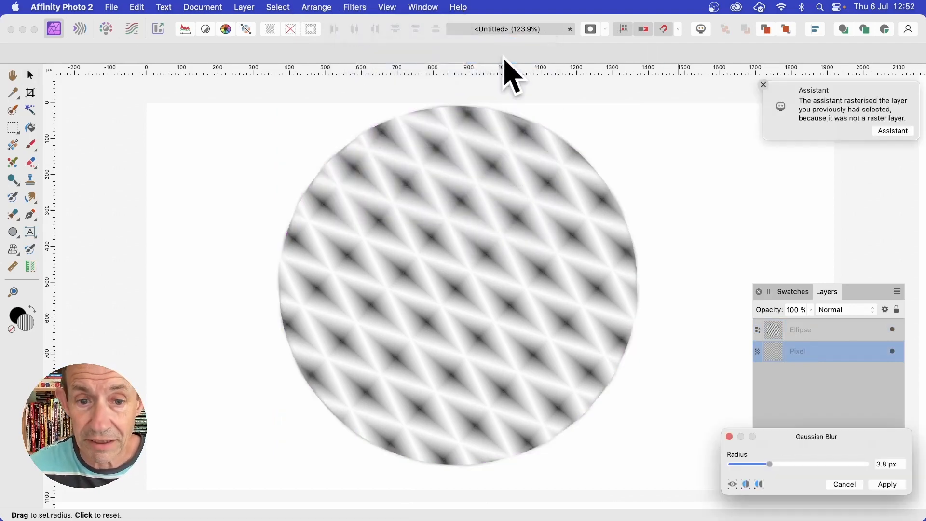
drag(778, 464, 809, 463)
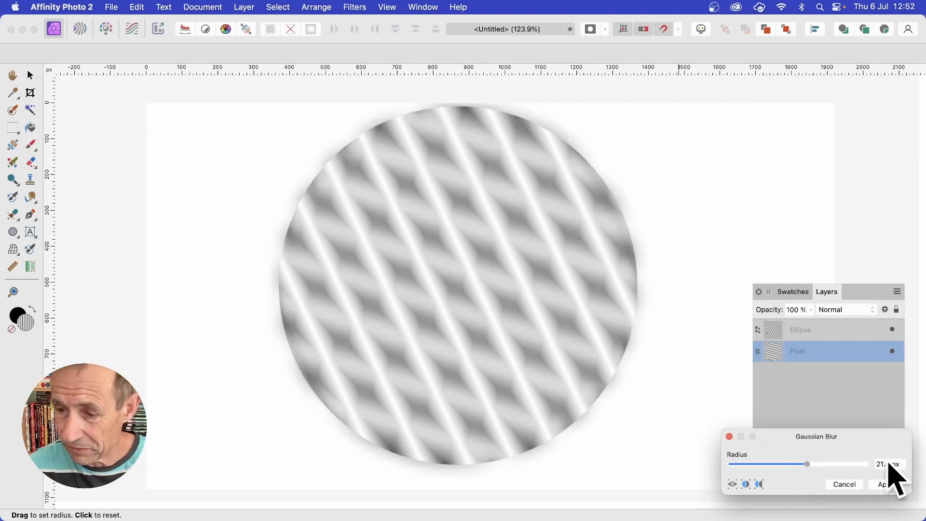
click(888, 485)
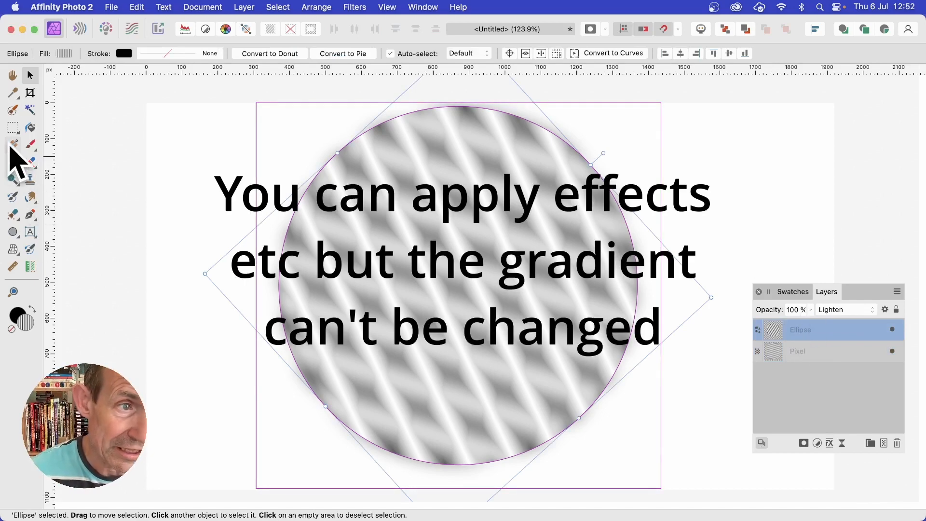
Step: Redraw the upper circle's striped gradient diagonally from its upper-left to its lower-right, and set its blend mode to Difference
click(13, 145)
drag(326, 196, 610, 477)
click(853, 311)
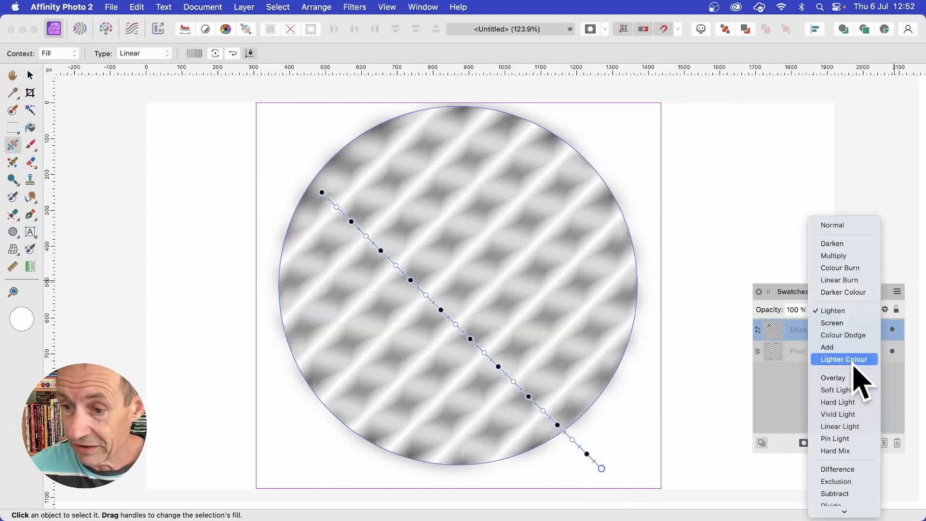
click(857, 474)
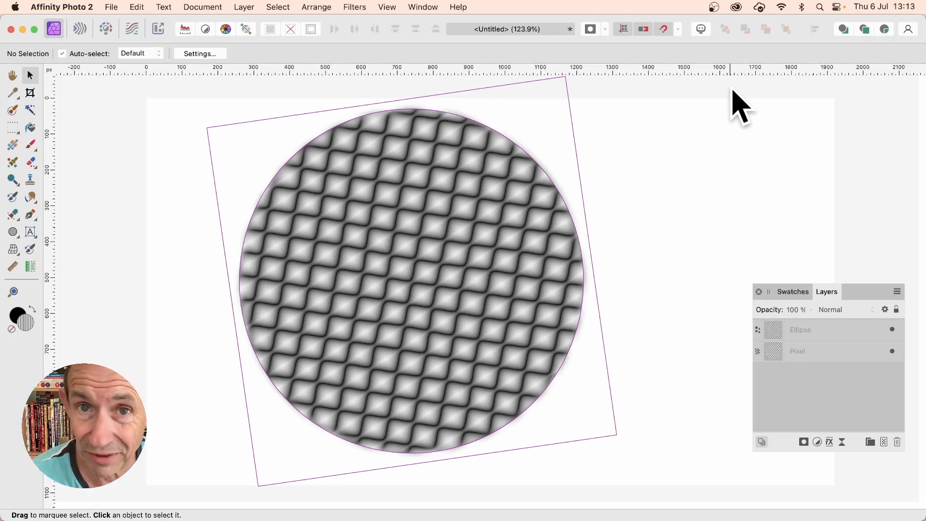
Step: Merge all visible layers into a new pixel layer and delete the Ellipse and Pixel layers beneath it
click(244, 7)
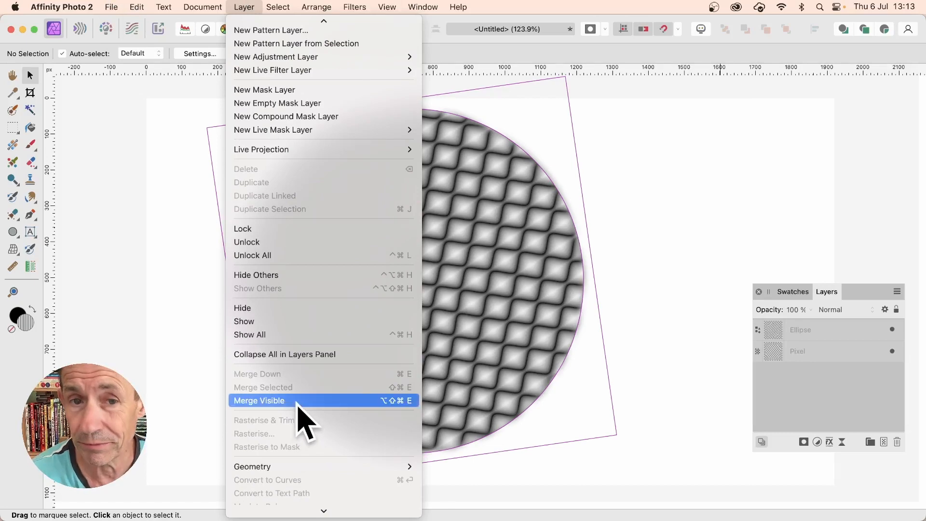
click(300, 402)
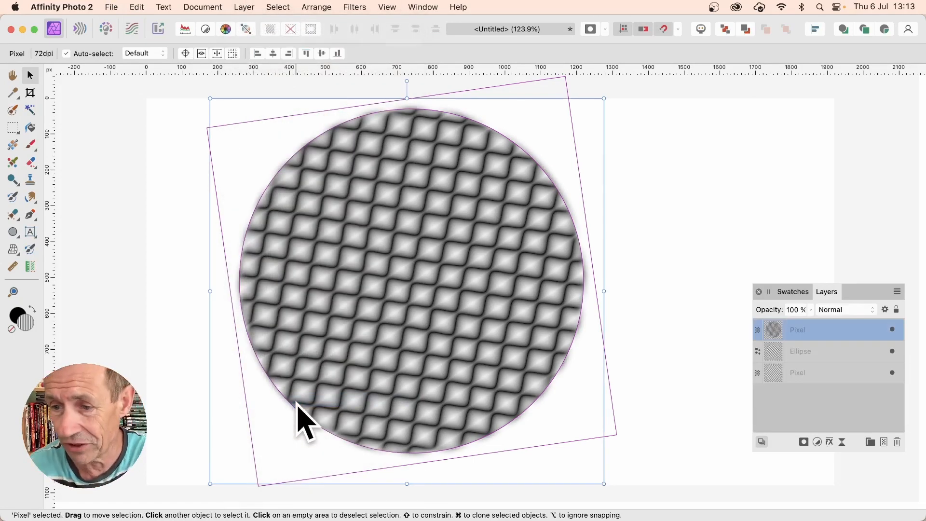
click(848, 351)
shift+click(826, 378)
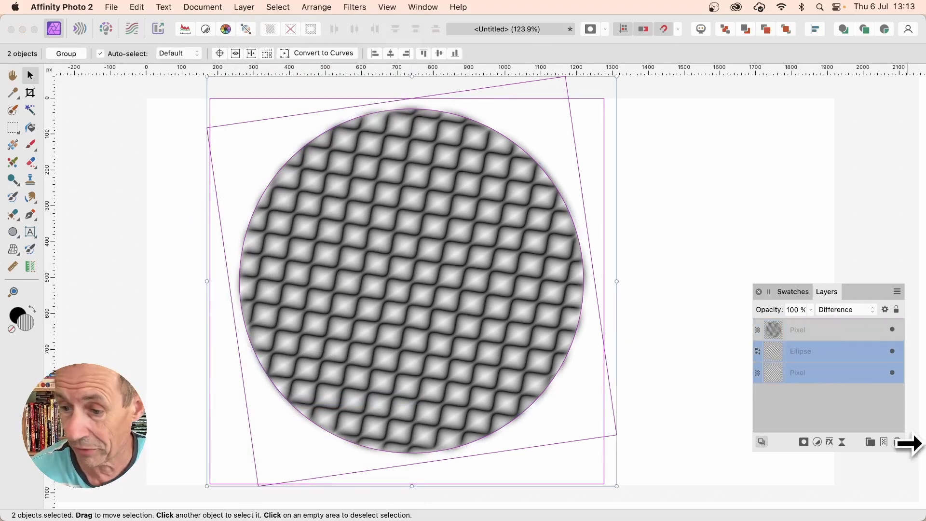
click(898, 442)
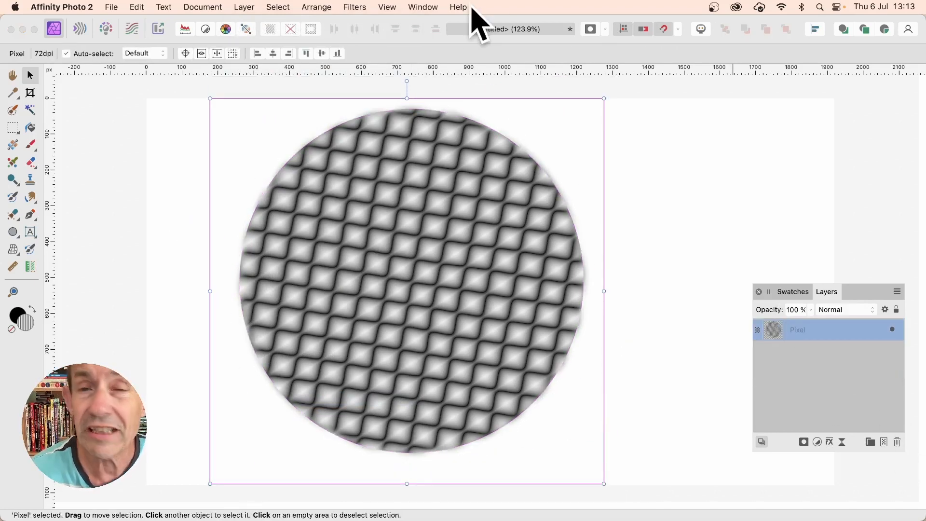
Step: Try the Mirror filter on the merged circle with 5 mirrors and its centre shifted slightly up and to the left
click(356, 7)
mouse_move(361, 72)
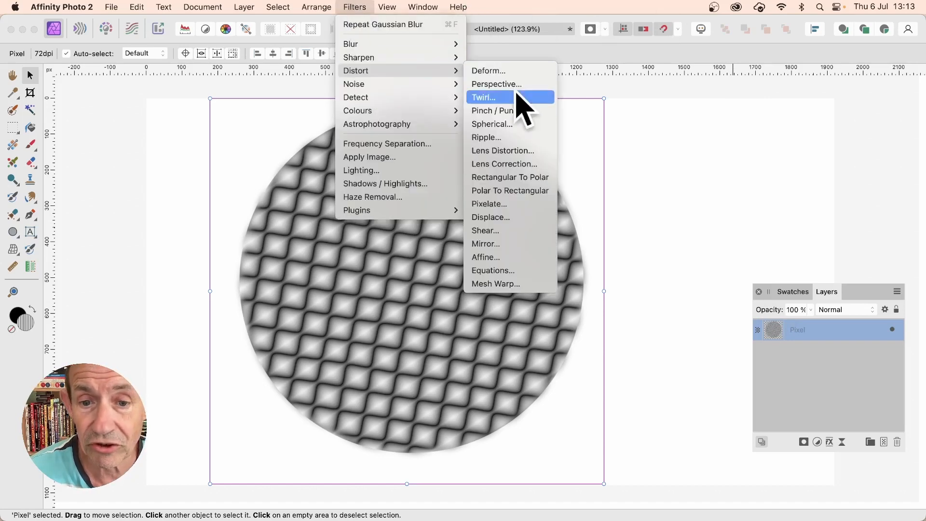
click(498, 245)
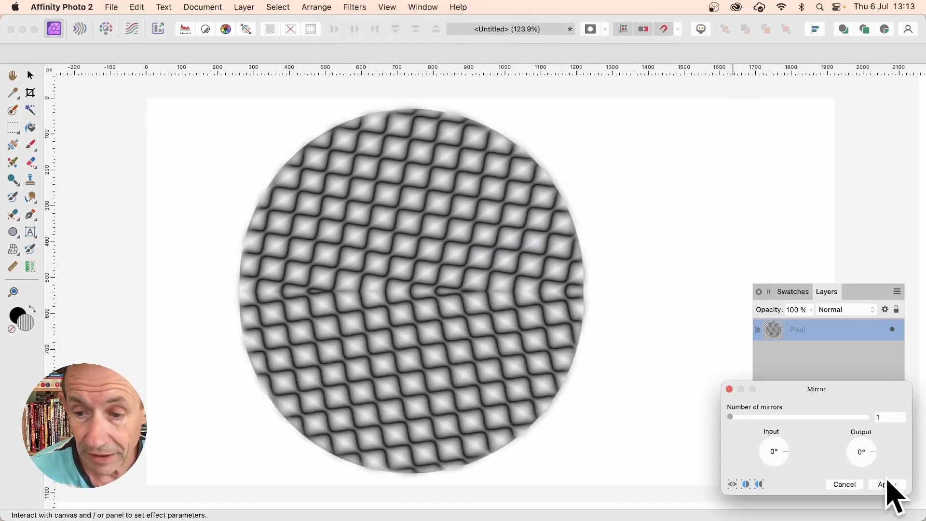
drag(730, 417, 761, 416)
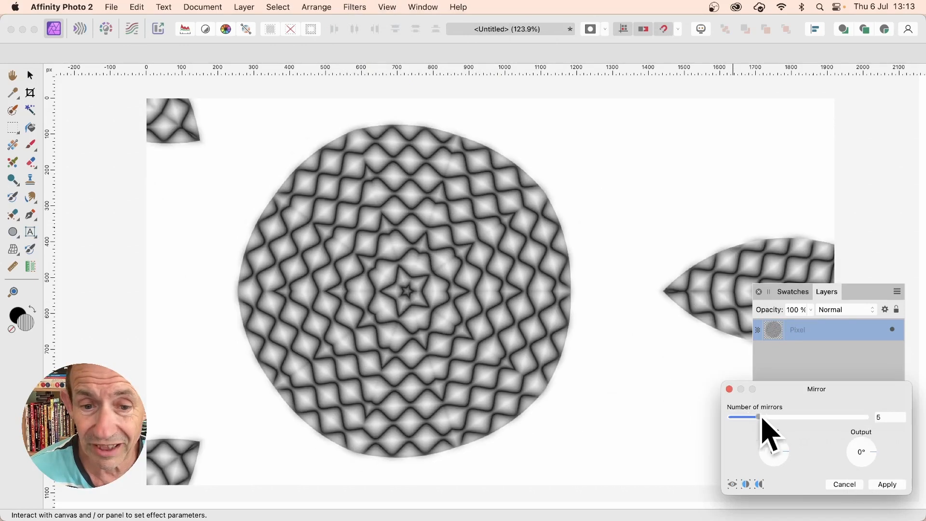
drag(408, 290, 369, 272)
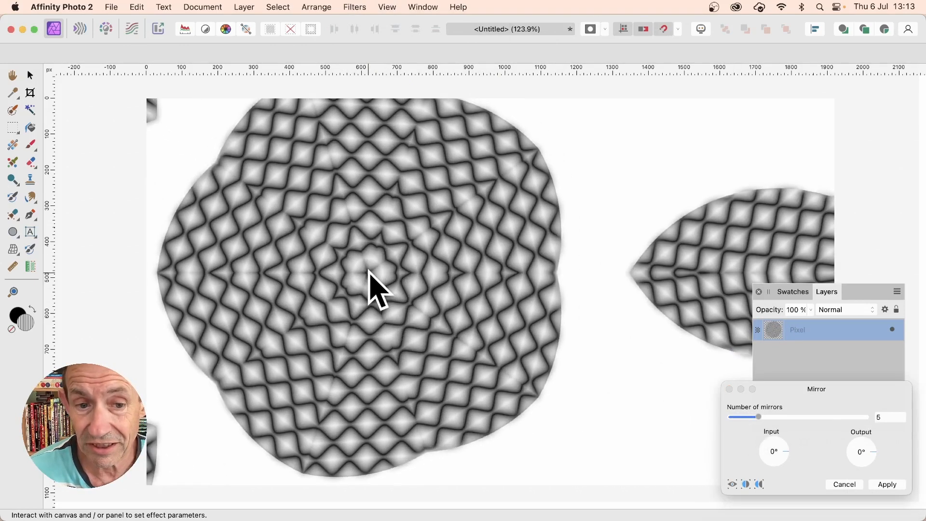
click(842, 484)
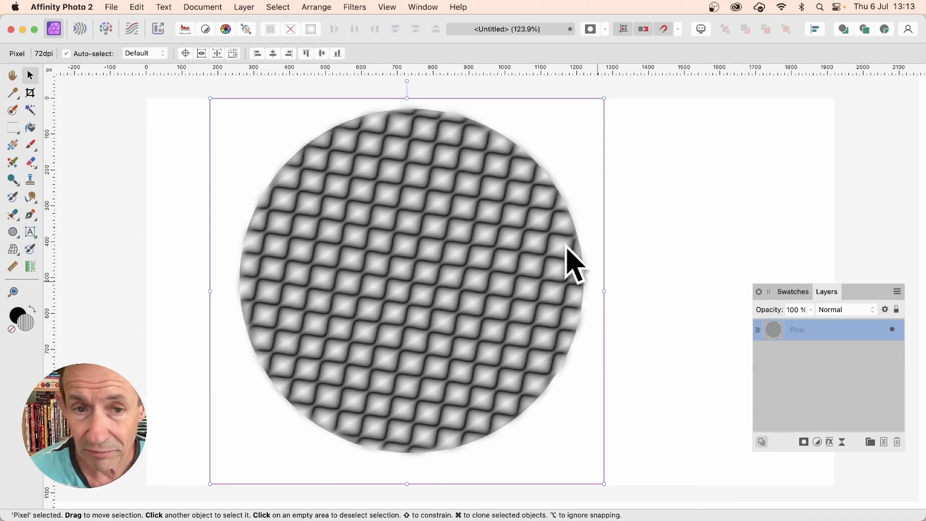
Step: Try the Lighting filter with a 25.3 px texture and the spot light's source moved beyond the circle's upper-left edge
click(357, 6)
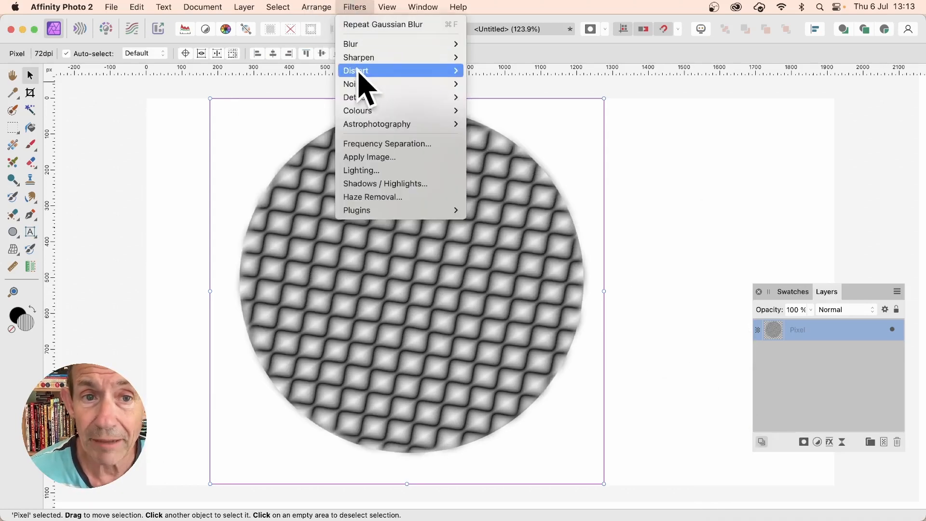
mouse_move(360, 71)
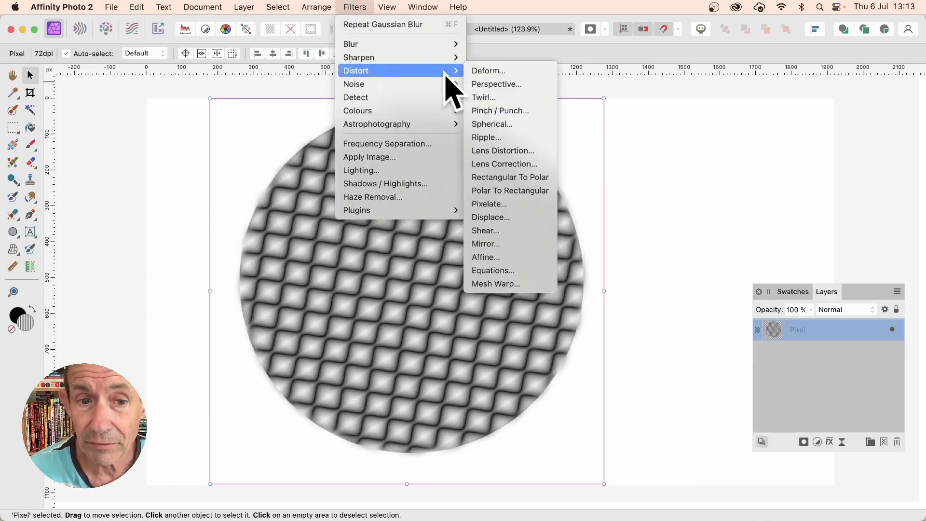
click(382, 171)
drag(808, 119, 665, 64)
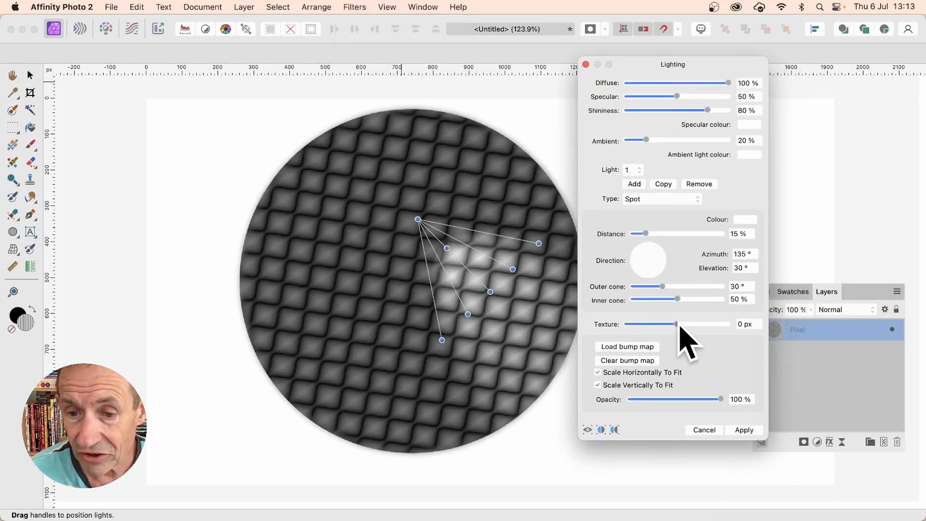
drag(685, 326, 708, 324)
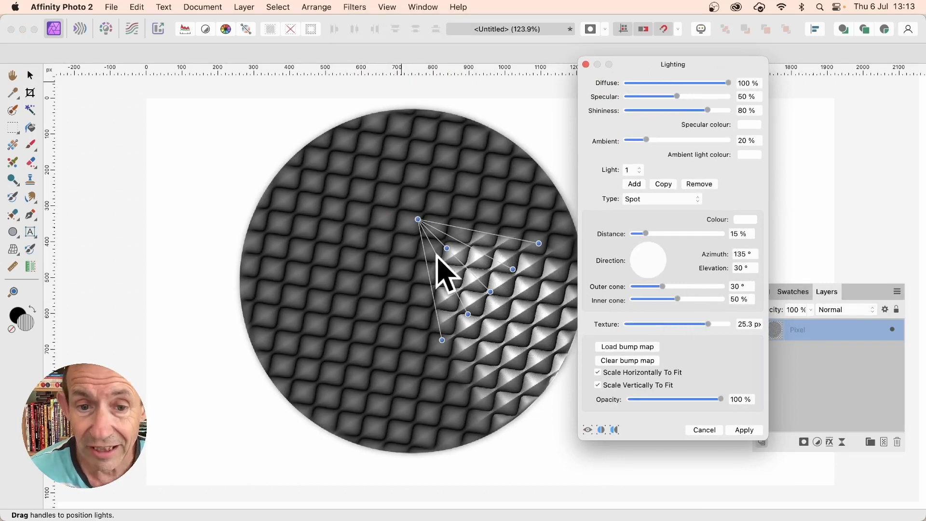
drag(419, 221, 170, 154)
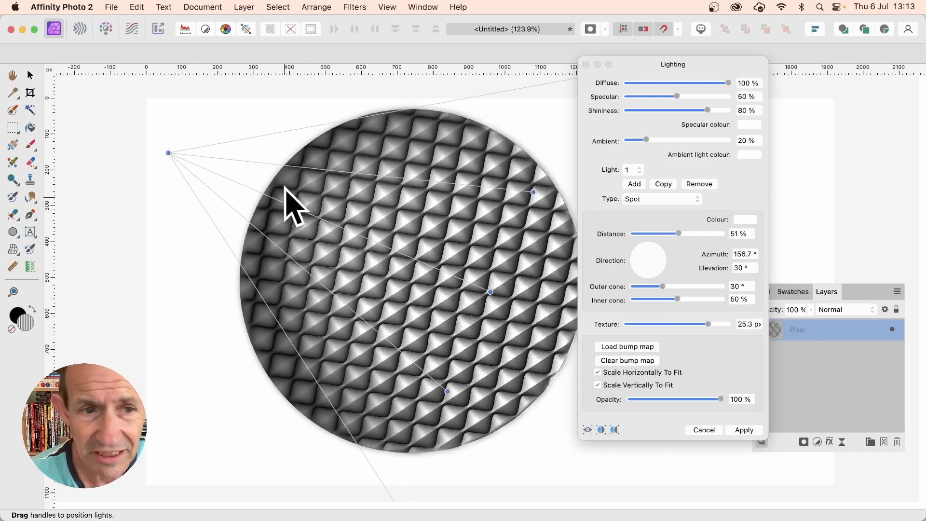
click(713, 429)
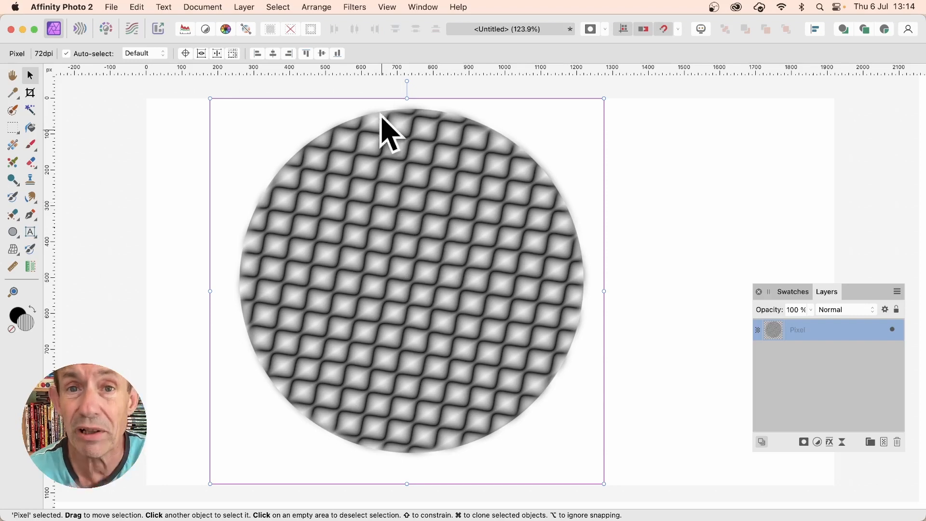
Step: Apply a Gaussian Blur with a radius of 2.3 px to the merged circle
click(356, 6)
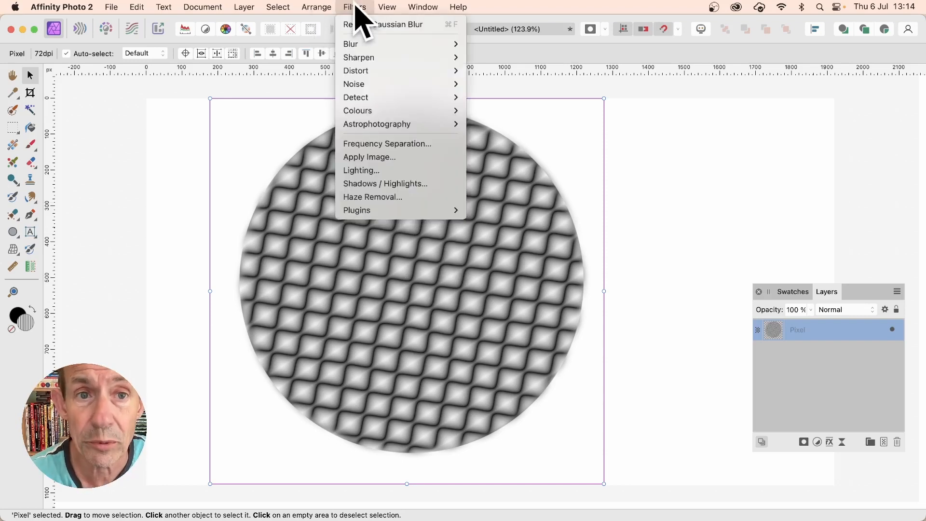
mouse_move(362, 42)
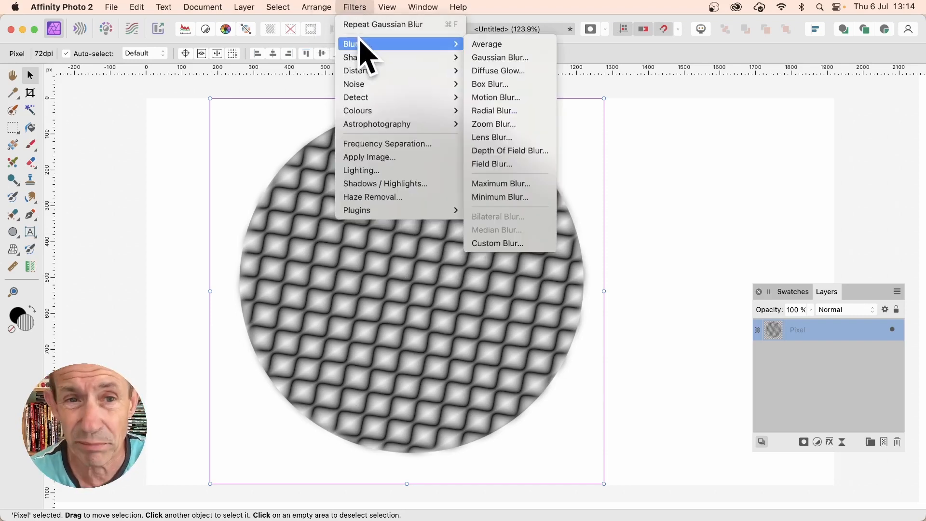
click(485, 58)
drag(817, 438, 636, 262)
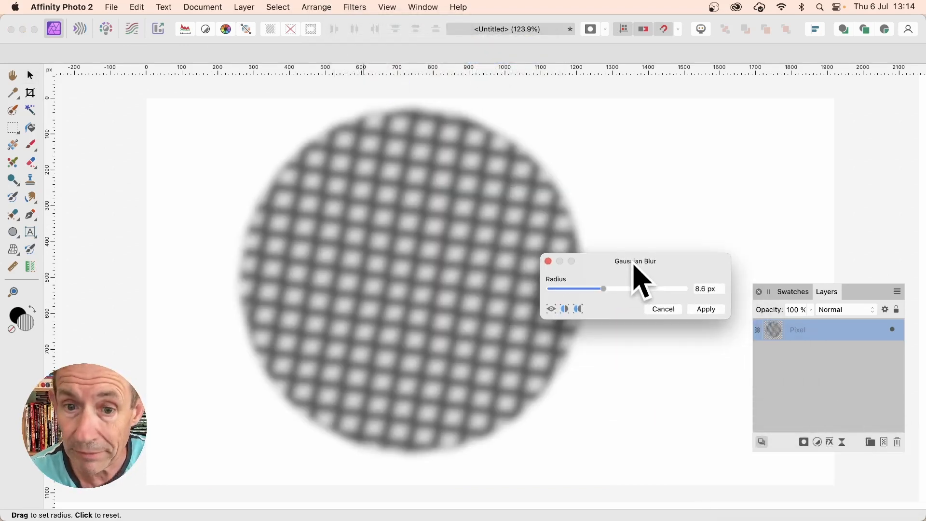
drag(601, 290, 586, 290)
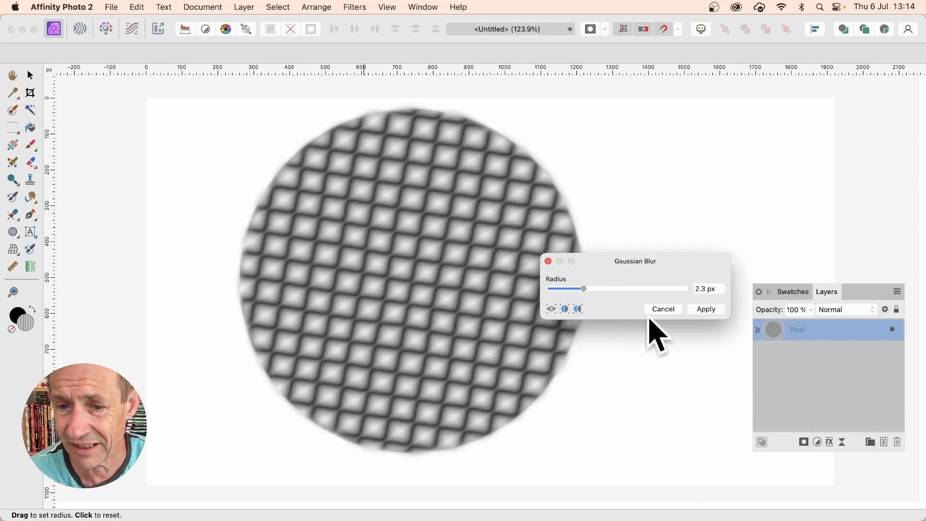
click(706, 310)
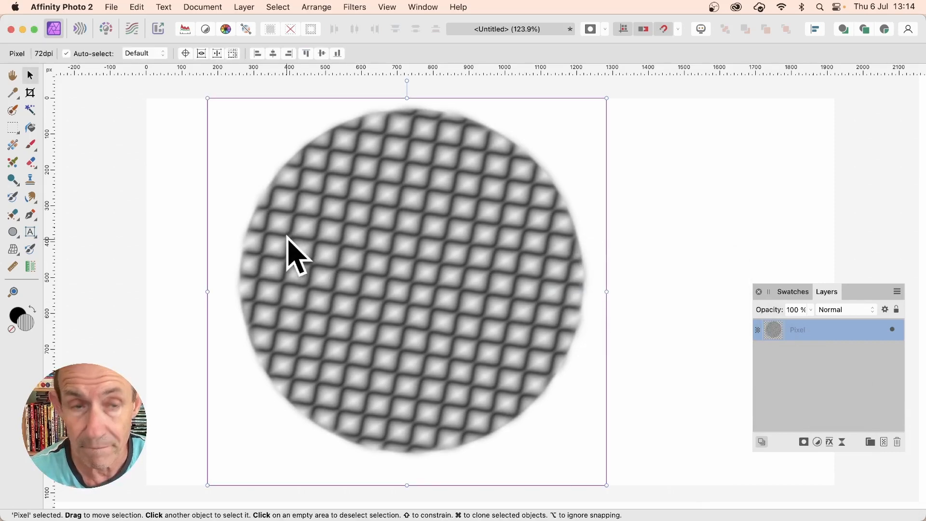
Step: Start the Lighting filter on the blurred circle, try a Point light, and set the light type to Directional
click(355, 7)
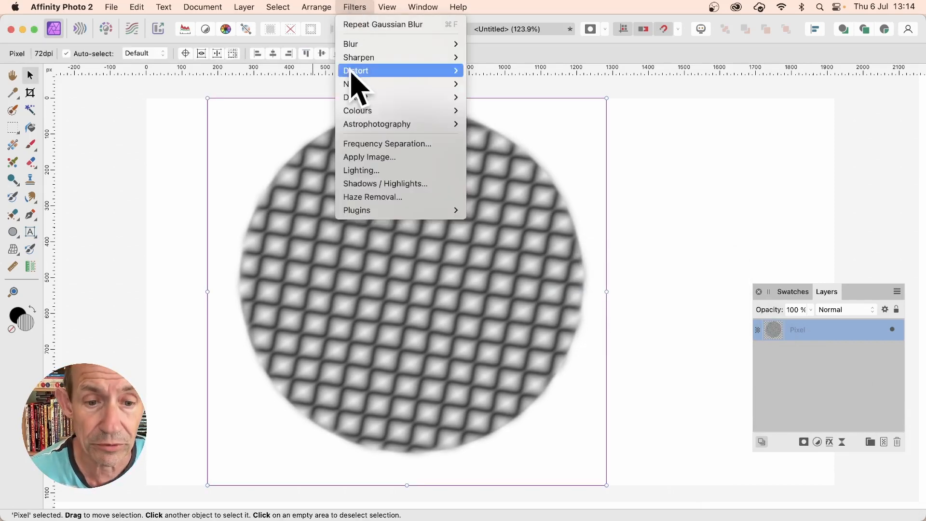
click(382, 171)
drag(816, 120, 615, 54)
click(611, 187)
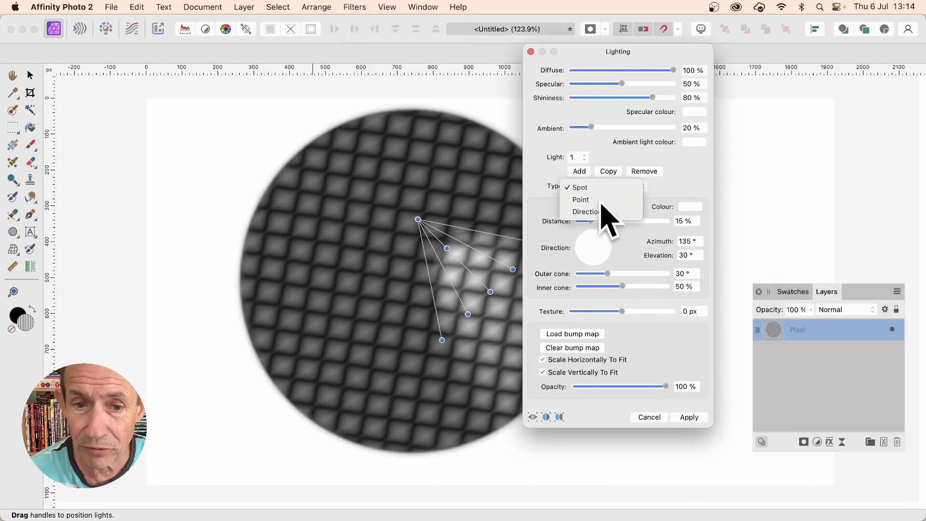
click(601, 201)
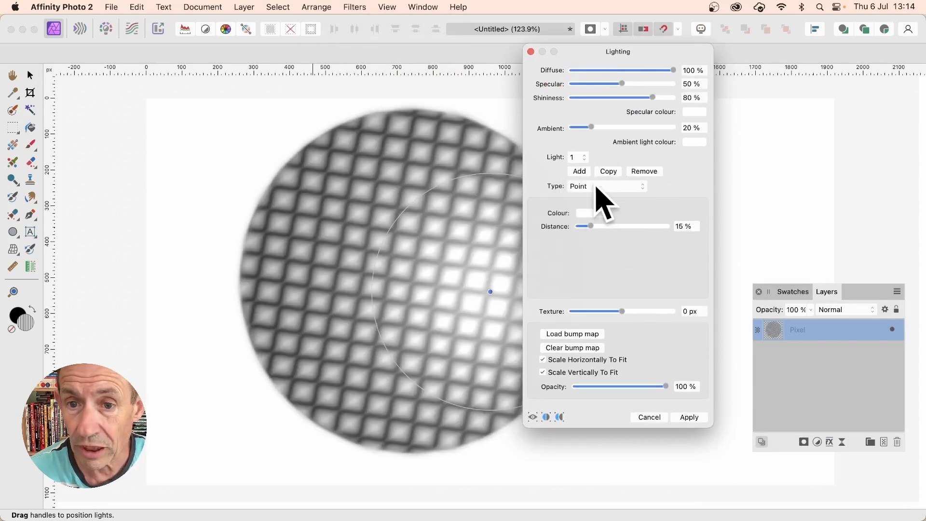
click(593, 189)
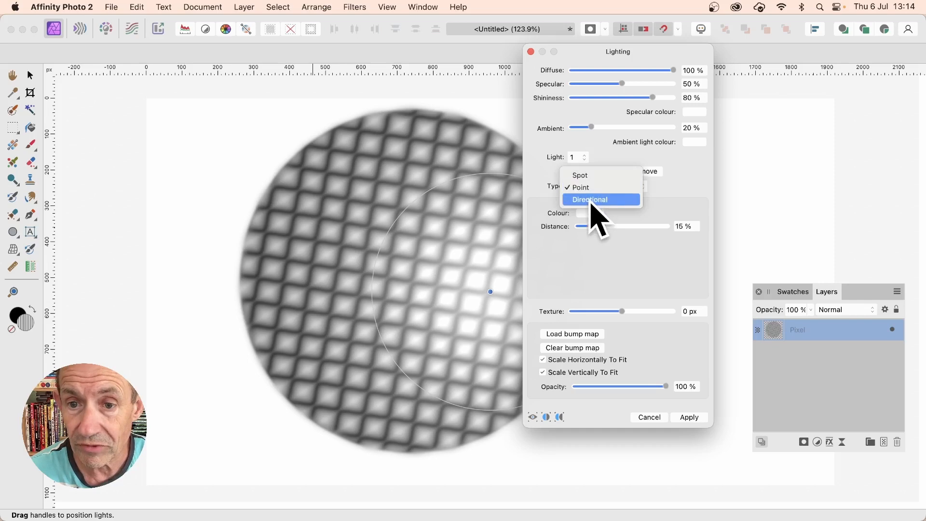
click(596, 202)
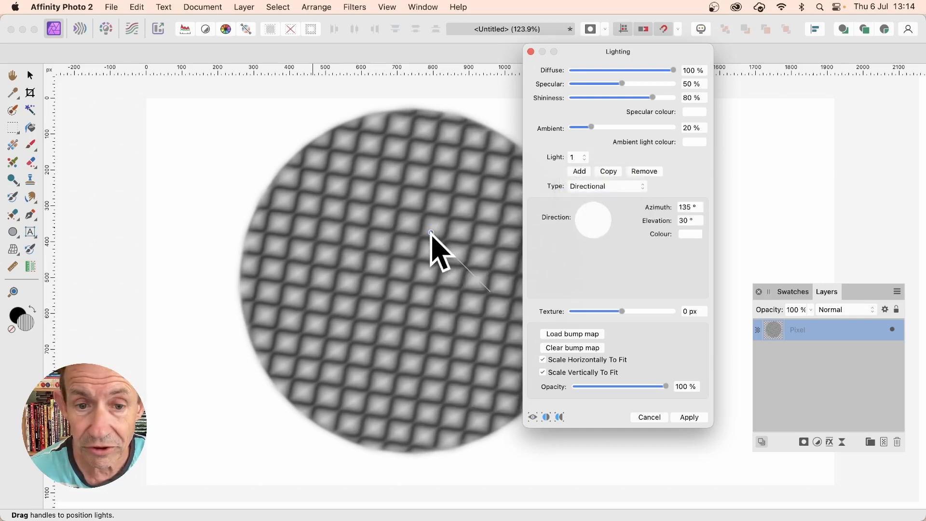
Step: Aim the directional light at about 153.6° azimuth and 34.3° elevation, set the texture to about 38.2 px, and apply the filter
drag(431, 233, 420, 258)
drag(625, 313, 661, 311)
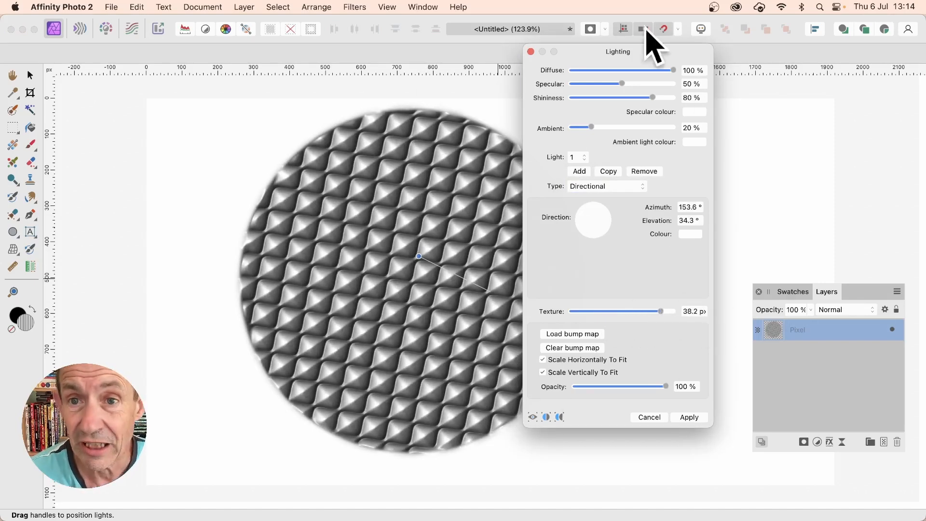
drag(630, 51, 686, 47)
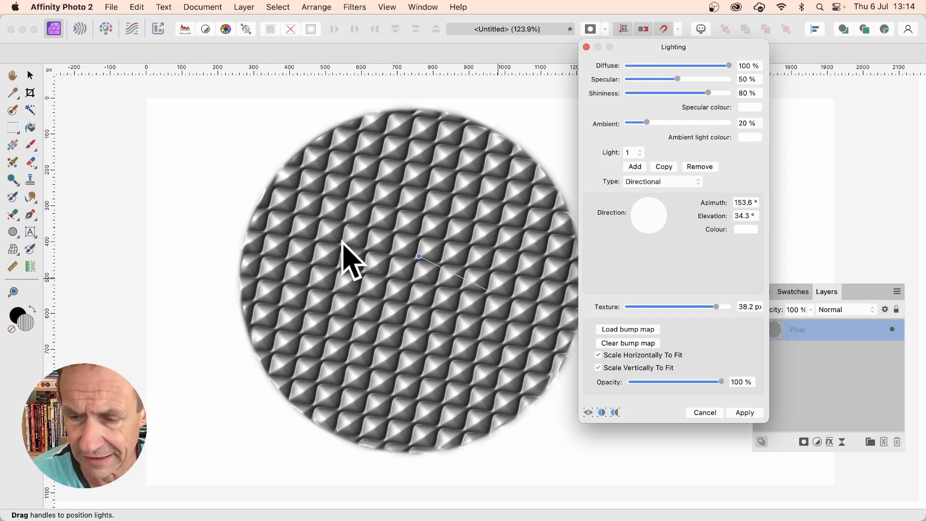
click(745, 413)
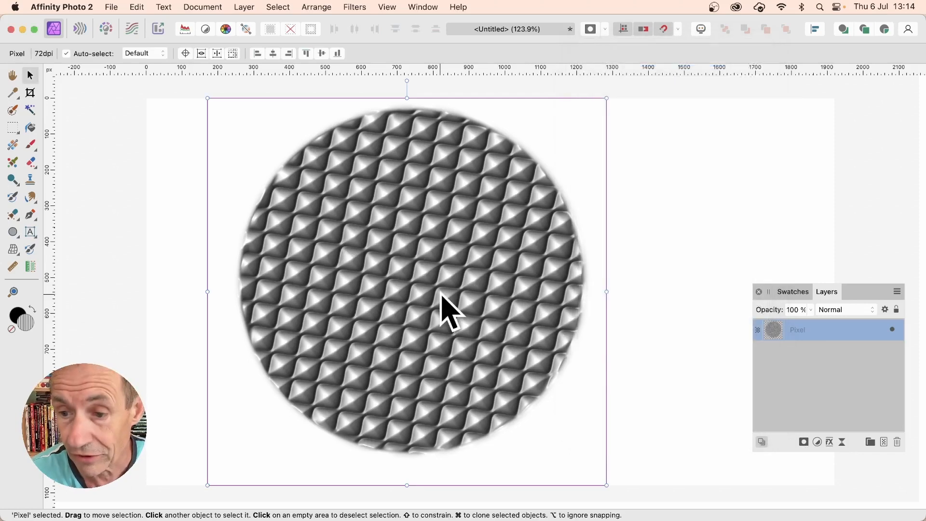
Step: Reposition the embossed circle slightly down and left, and place two overlapping copies of it to its lower right and upper right
drag(413, 263, 465, 236)
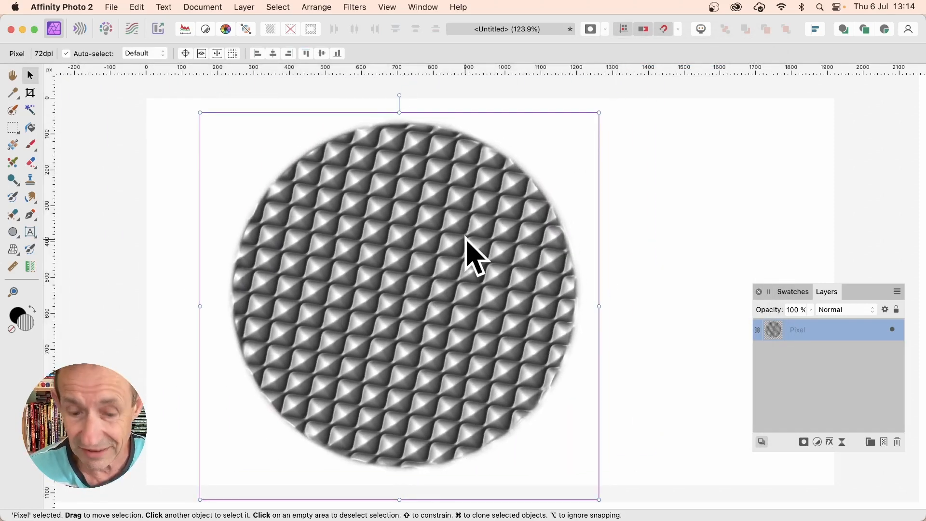
mouse_move(420, 234)
mouse_down()
mouse_move(465, 258)
mouse_move(618, 292)
mouse_up()
mouse_move(581, 347)
mouse_down()
mouse_move(645, 201)
mouse_move(630, 187)
mouse_up()
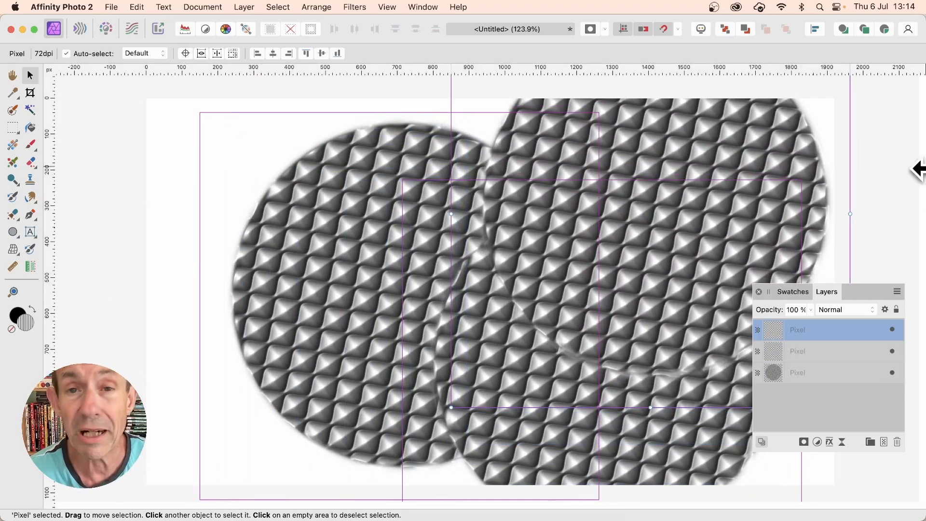